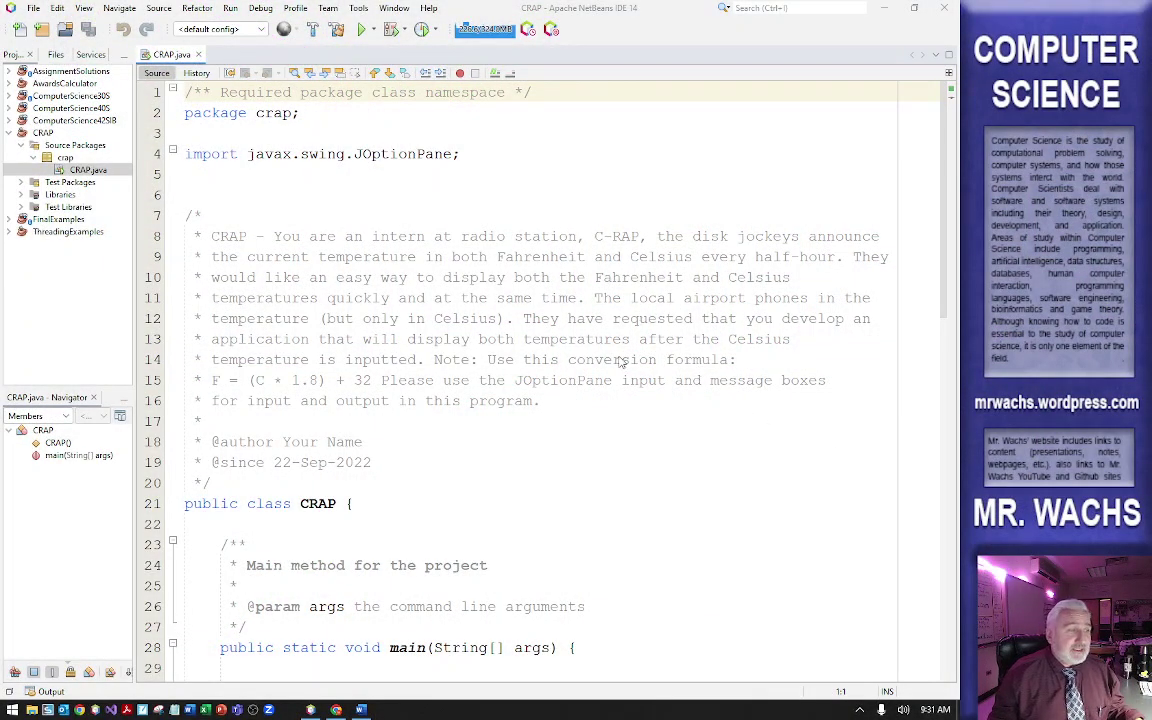
Step: Run the CRAP project to show its radio-station temperature message with F = (C × 1.8) + 32
scroll(620, 395, down, 5)
scroll(620, 415, up, 5)
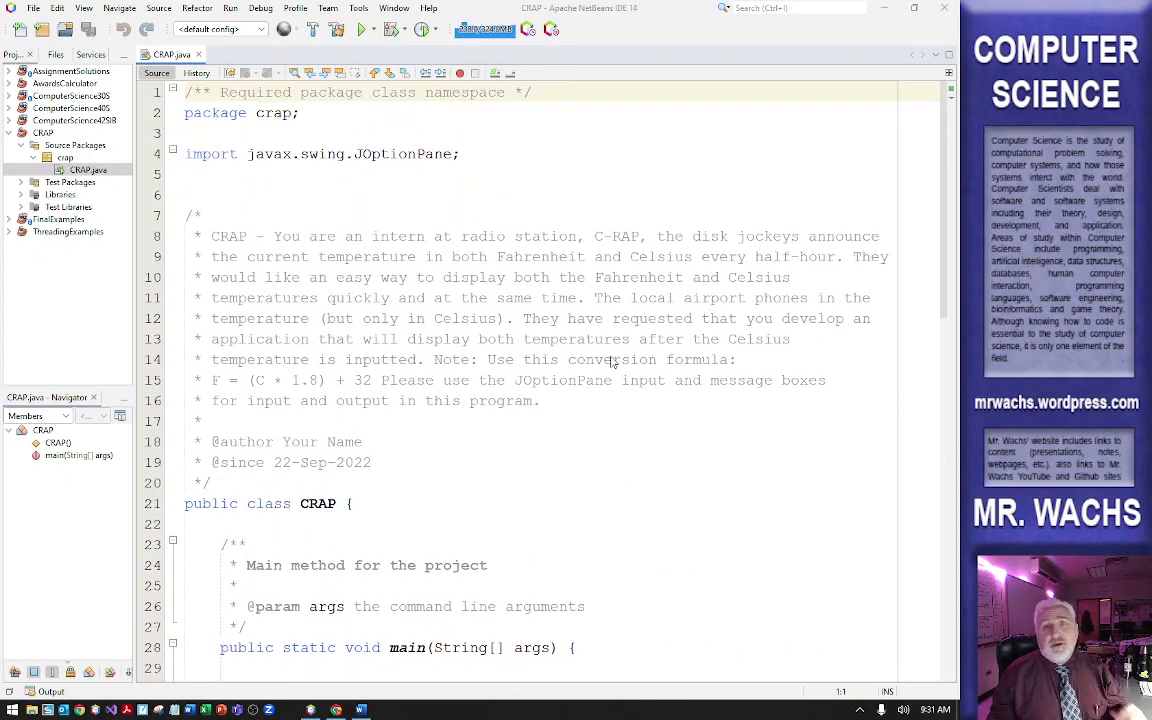
click(361, 30)
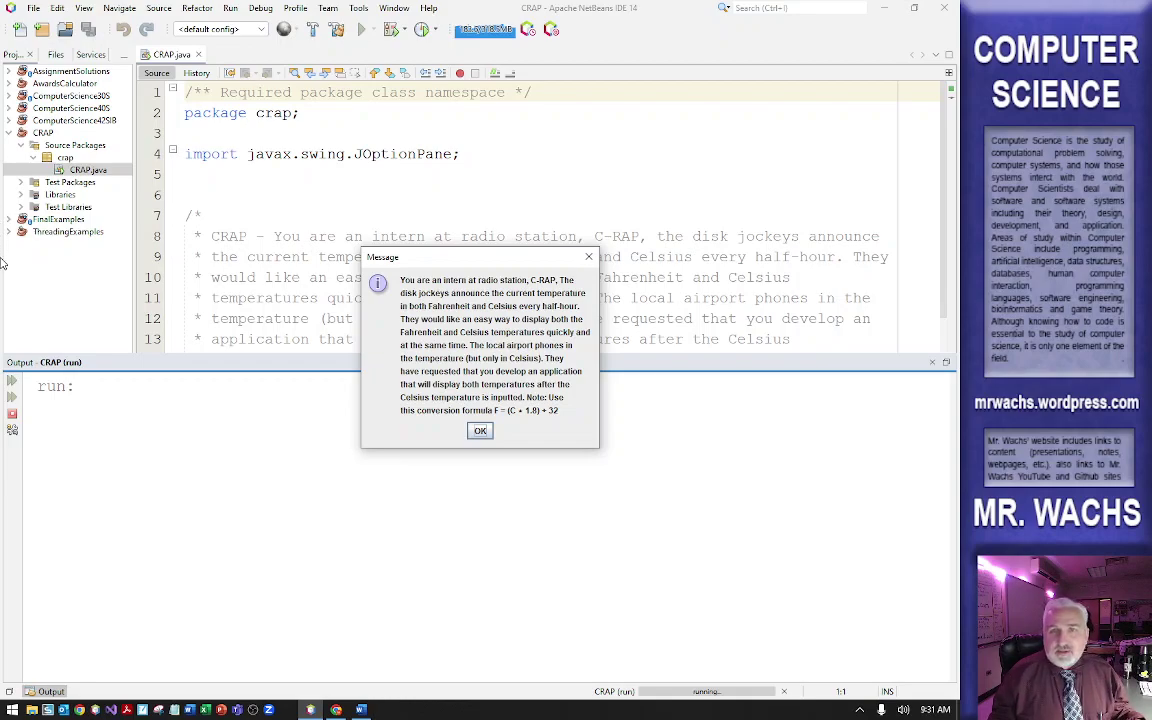
Step: Launch Snipping Tool from the Windows search by typing 'sni'
click(6, 711)
click(6, 711)
click(6, 711)
text(sni)
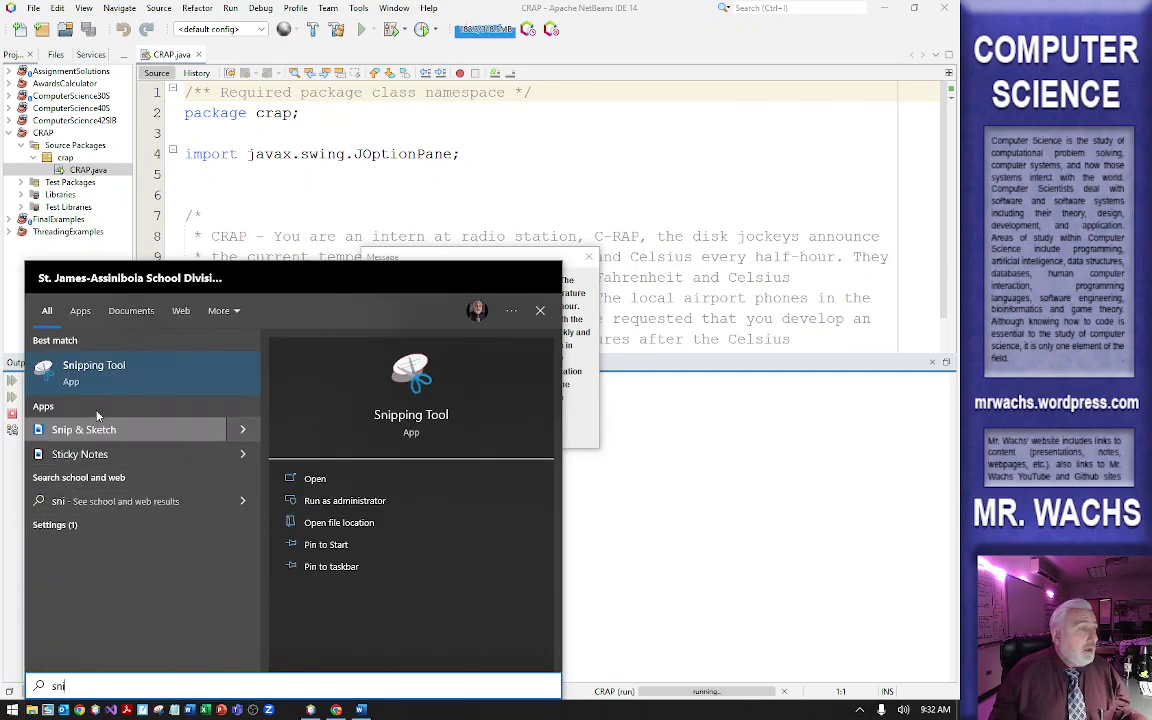
click(134, 383)
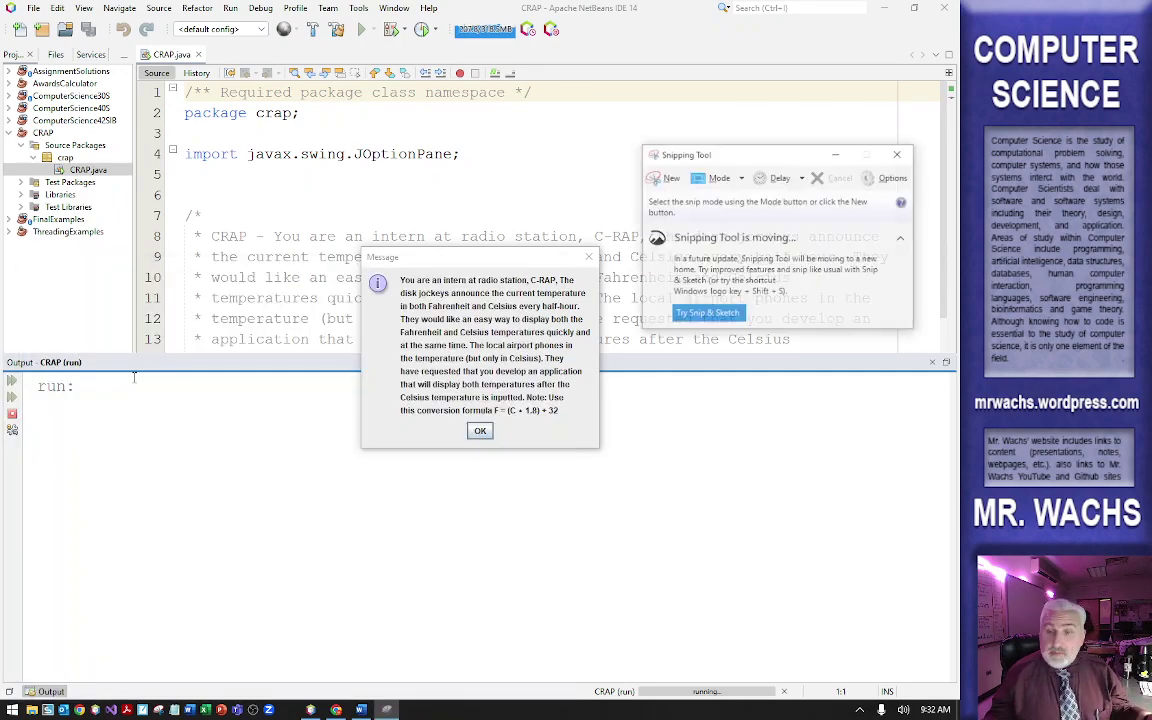
Step: Snip the program's message dialog, then close Snipping Tool without saving the snip
click(655, 180)
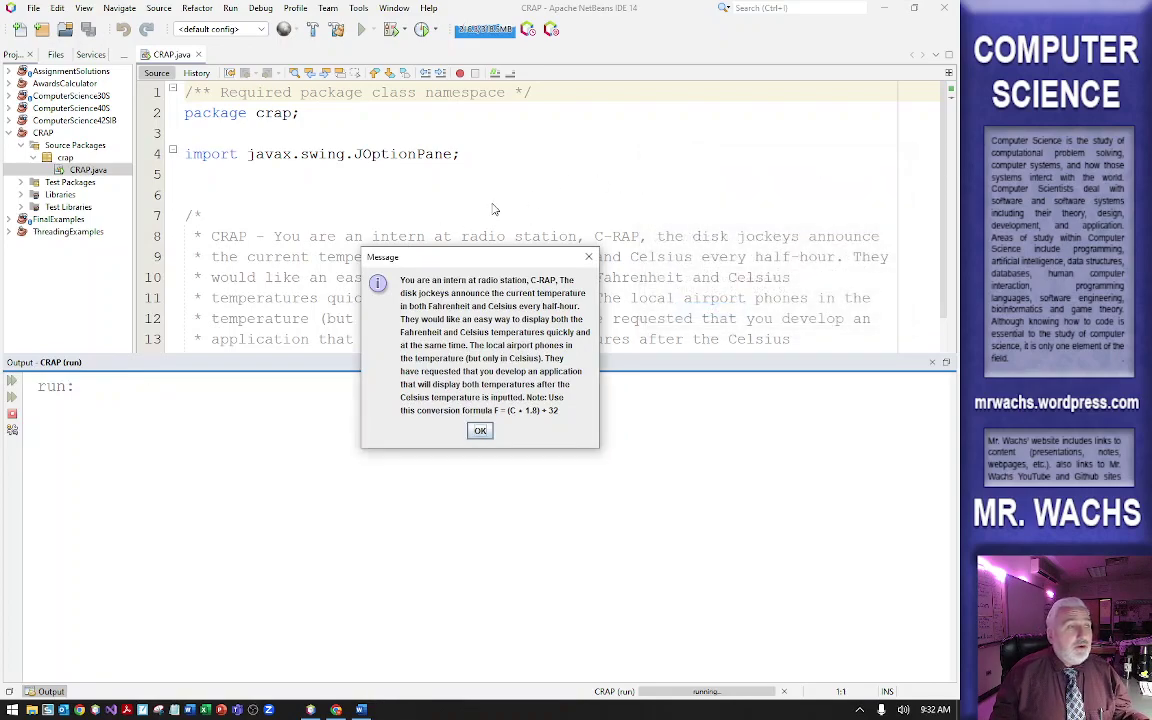
drag(352, 244, 612, 463)
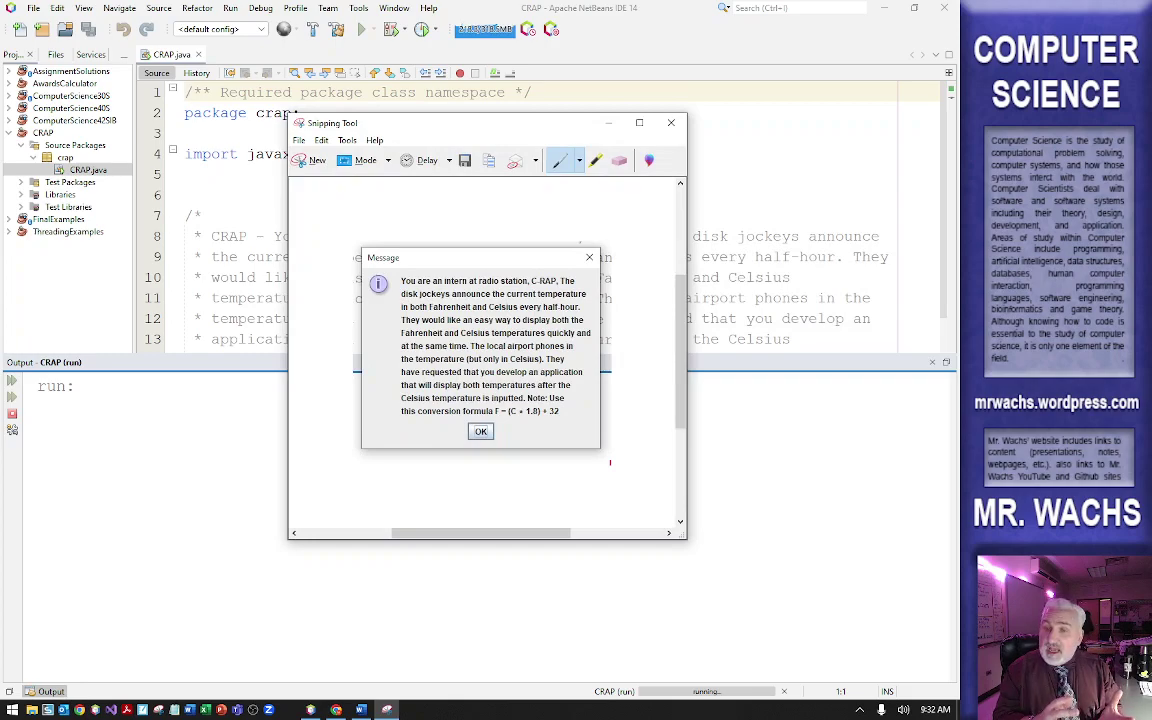
key(alt+F4)
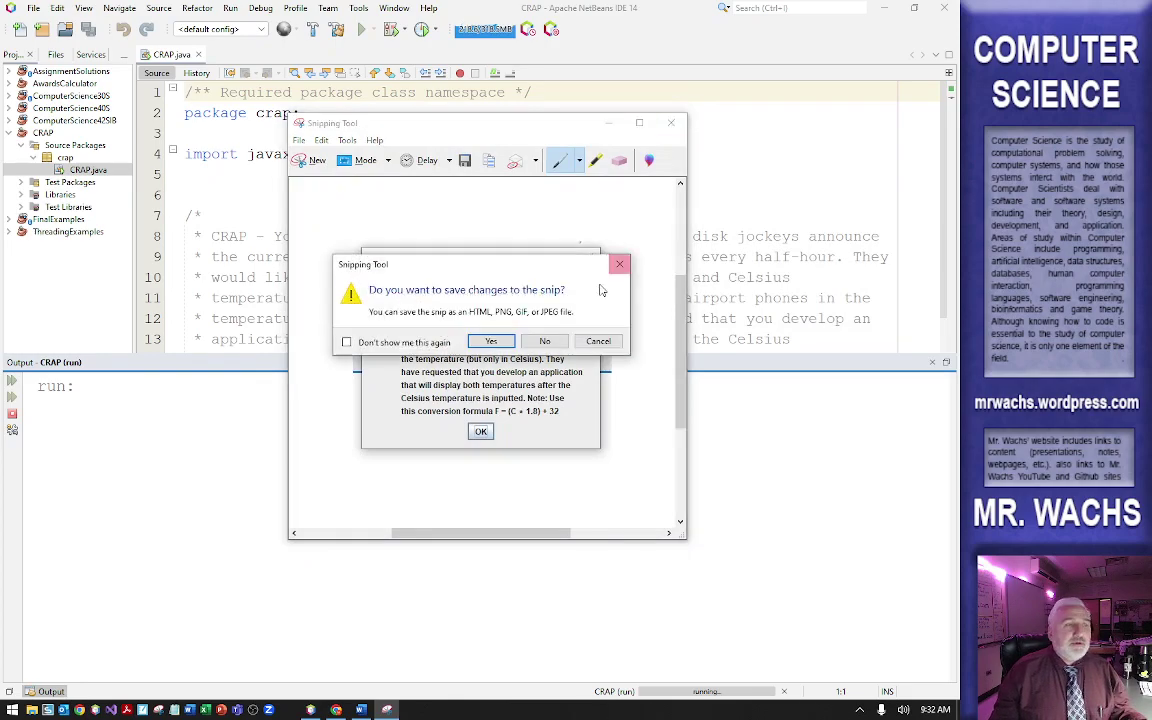
click(542, 340)
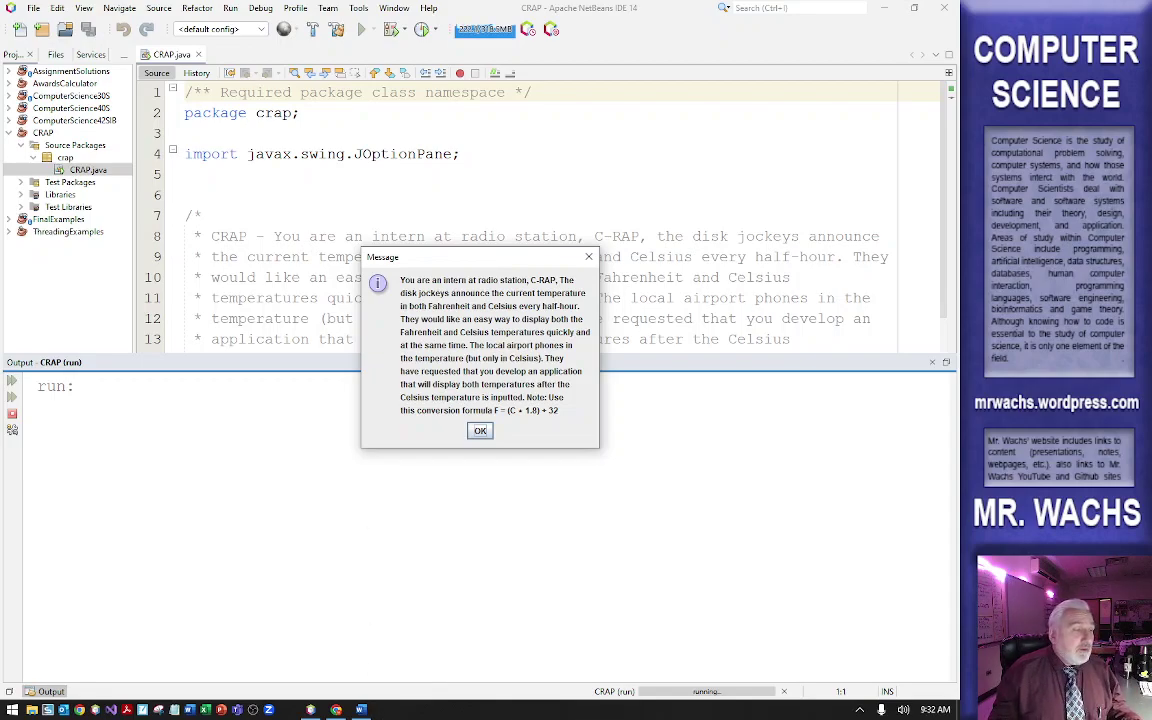
Step: Paste the task message picture into the blank Word document, then the Input dialog showing -5.42
click(355, 708)
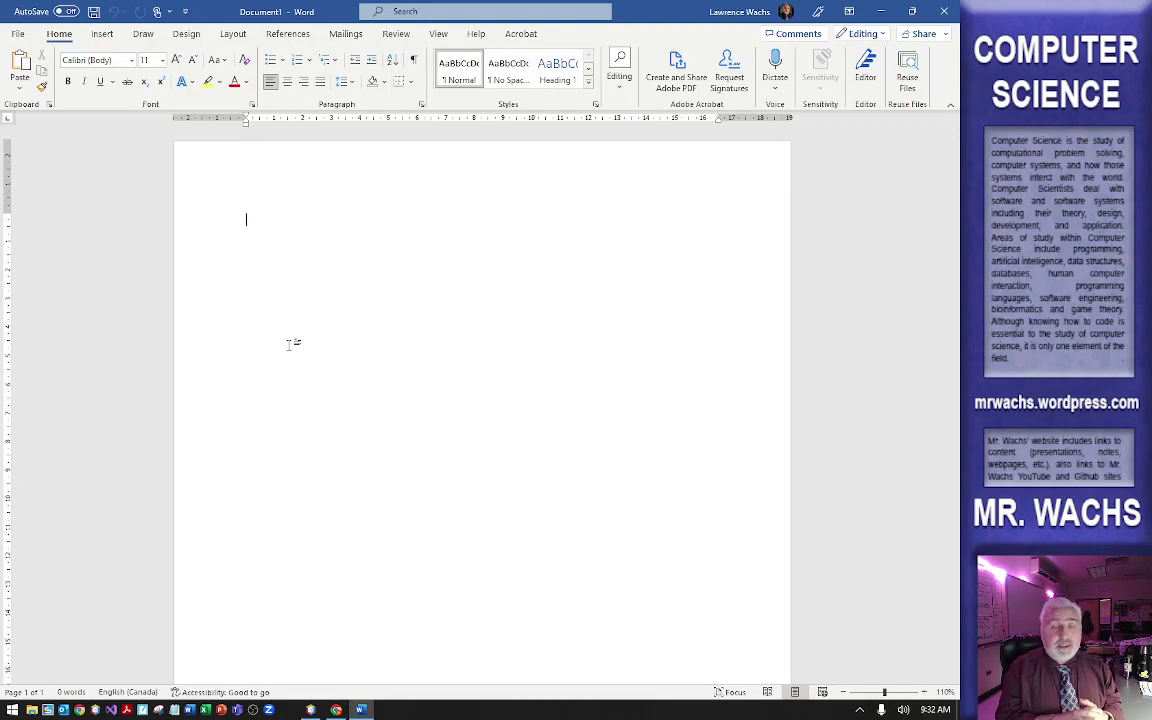
click(24, 68)
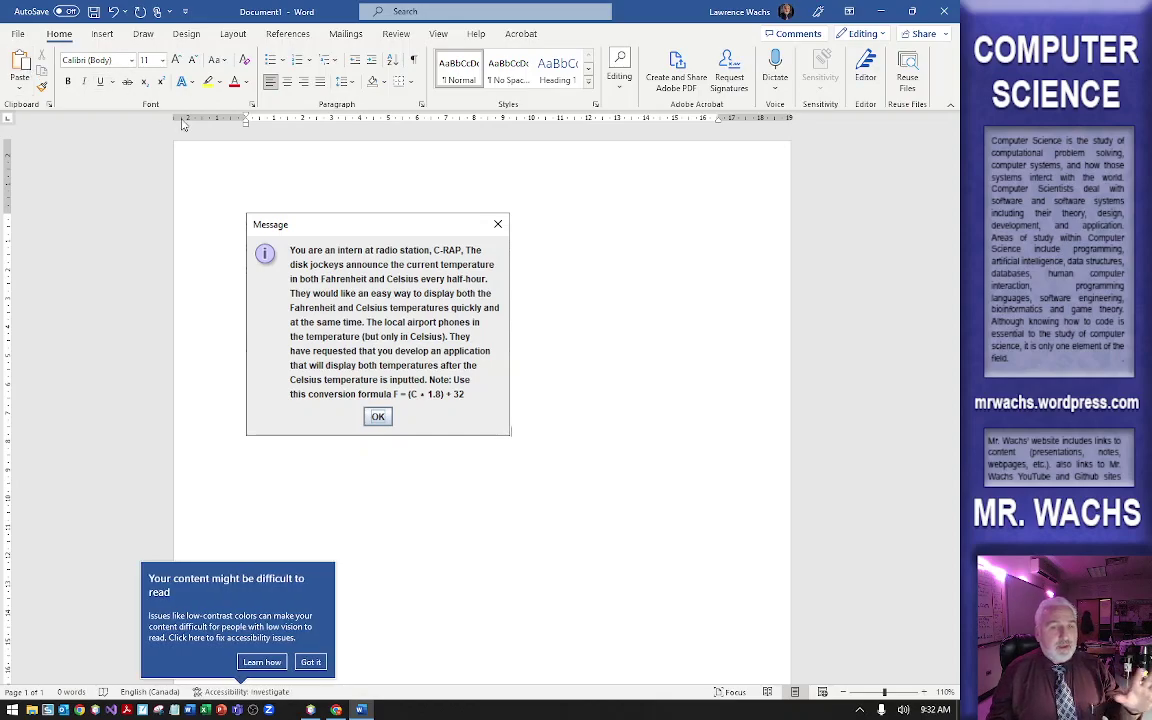
click(318, 661)
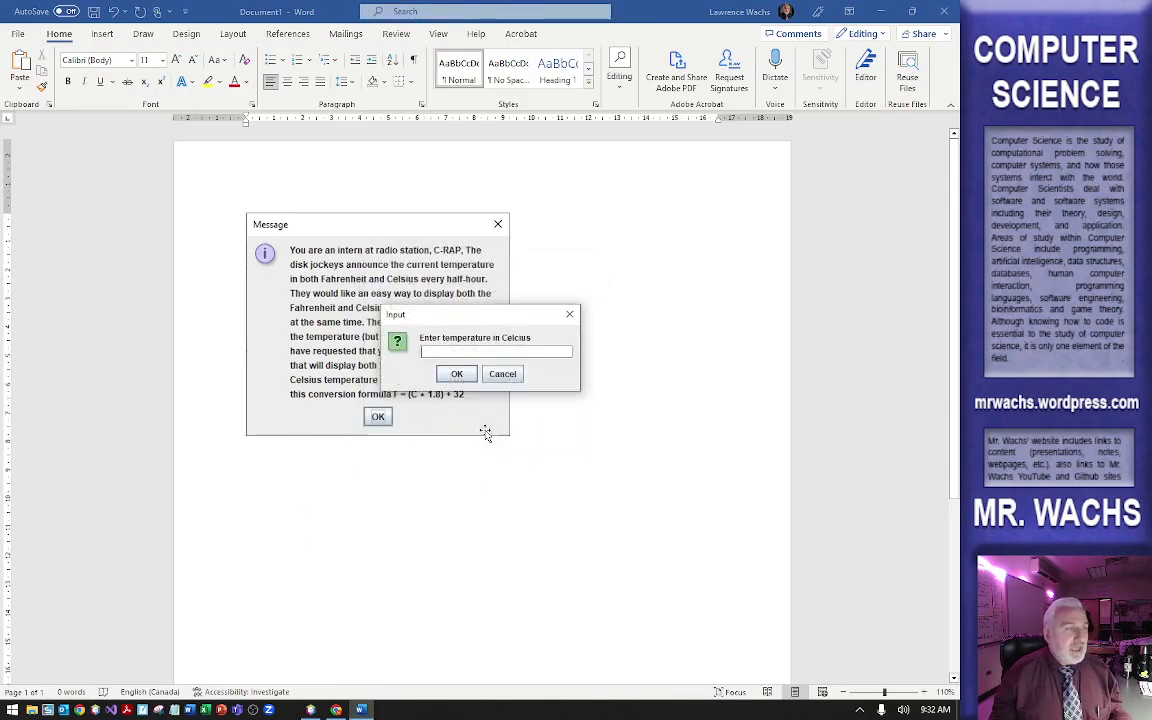
text(-5)
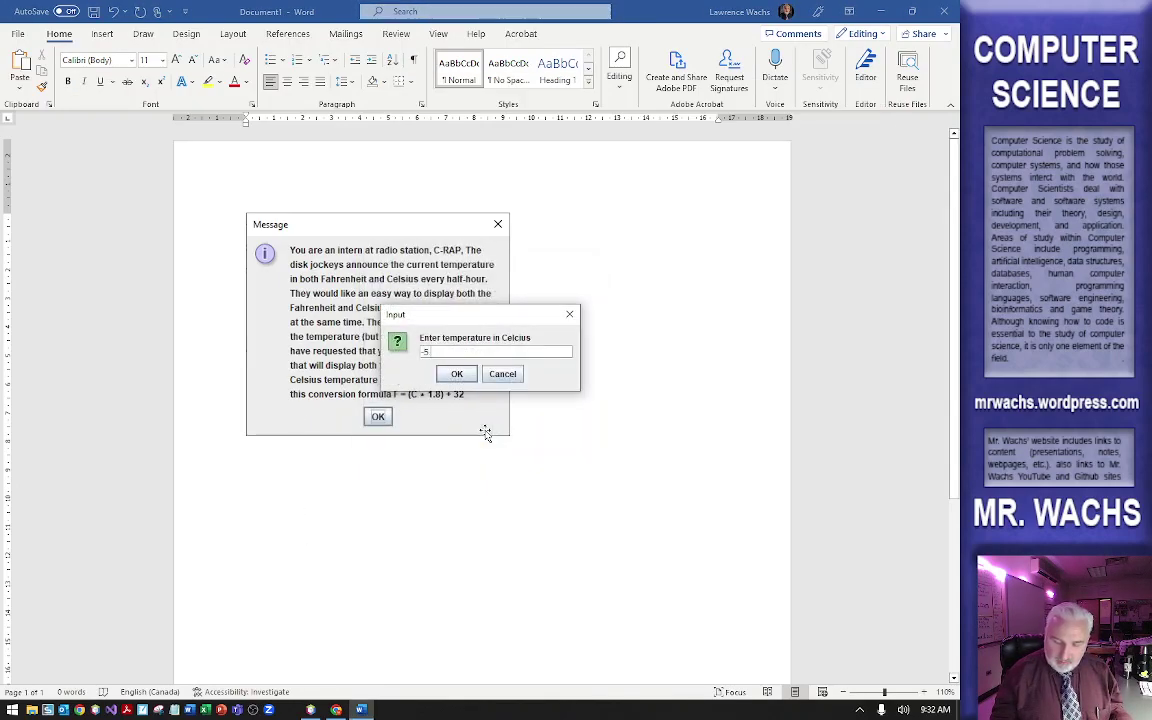
text(.42)
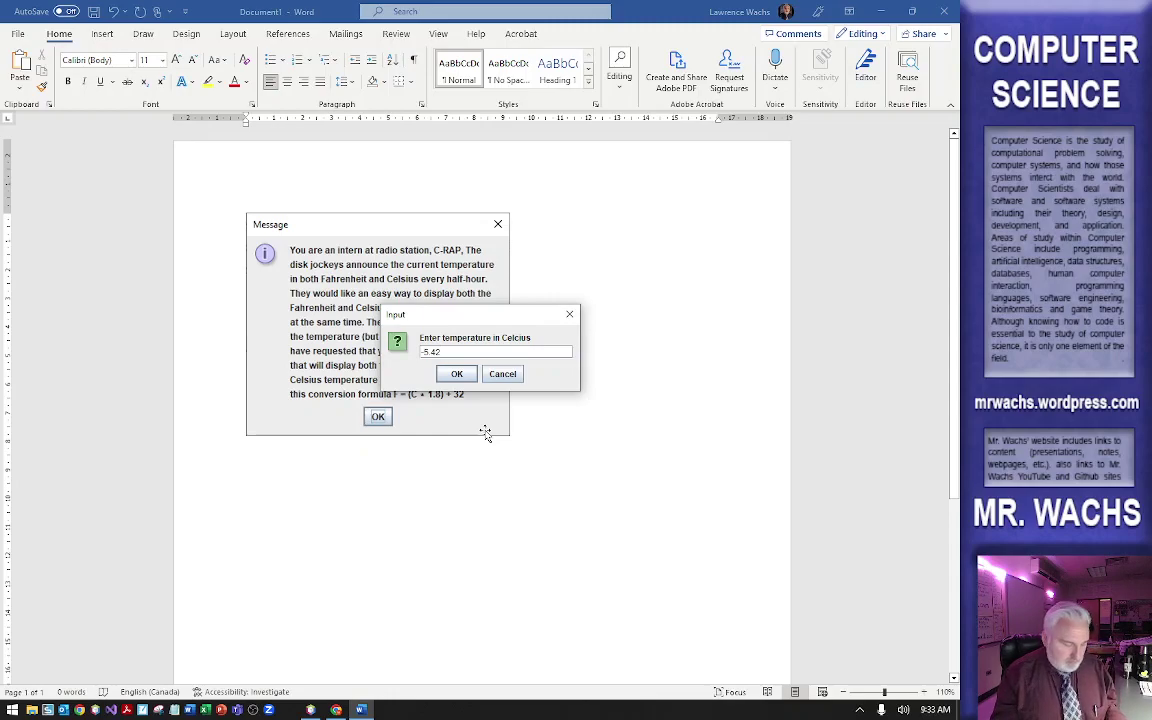
key(Return)
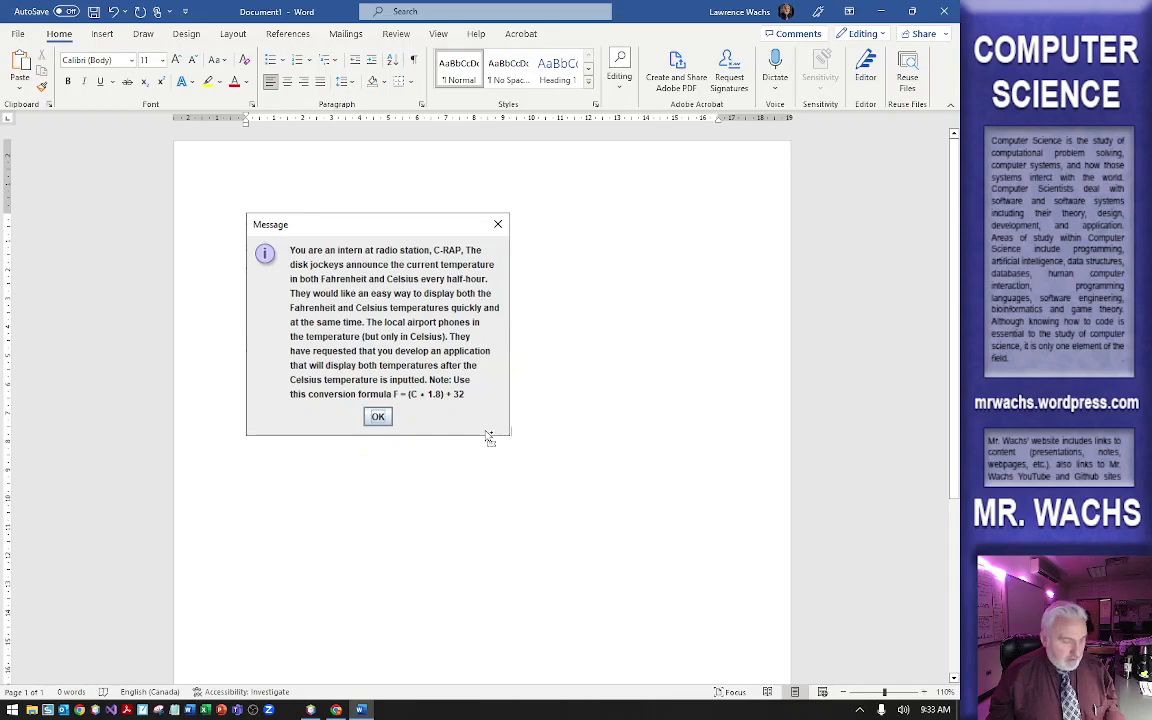
key(ctrl+v)
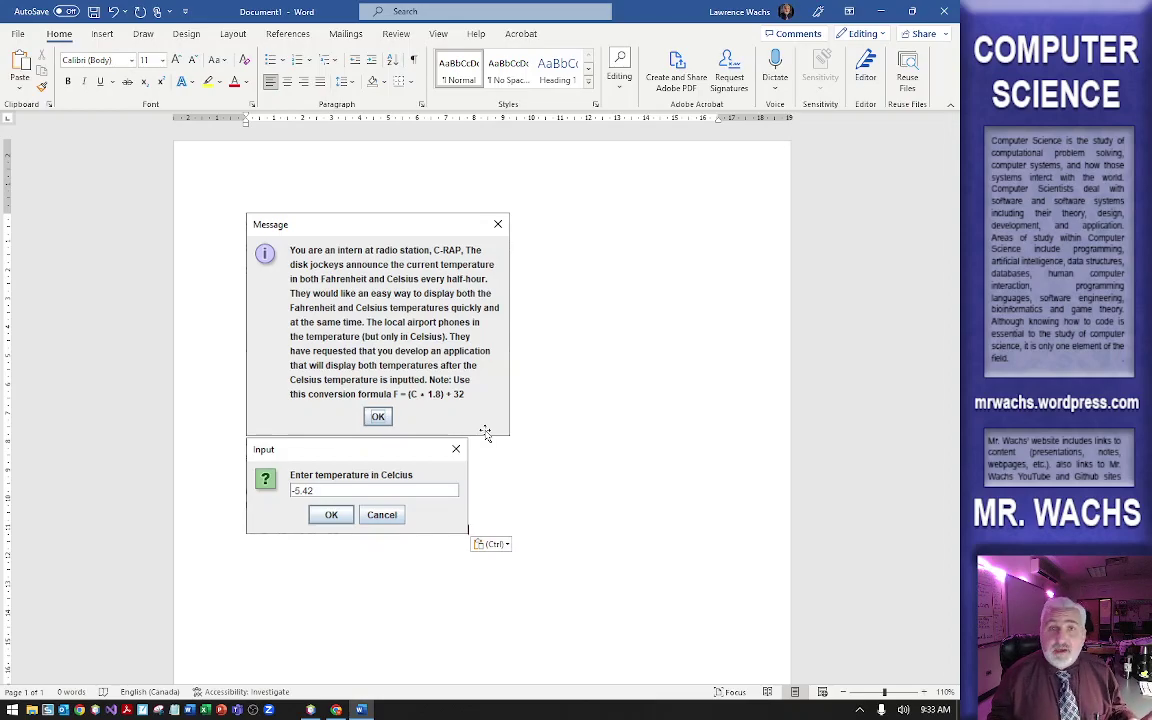
Step: Submit -5.42 Celsius and paste the Fahrenheit result picture into Word
key(alt+Tab)
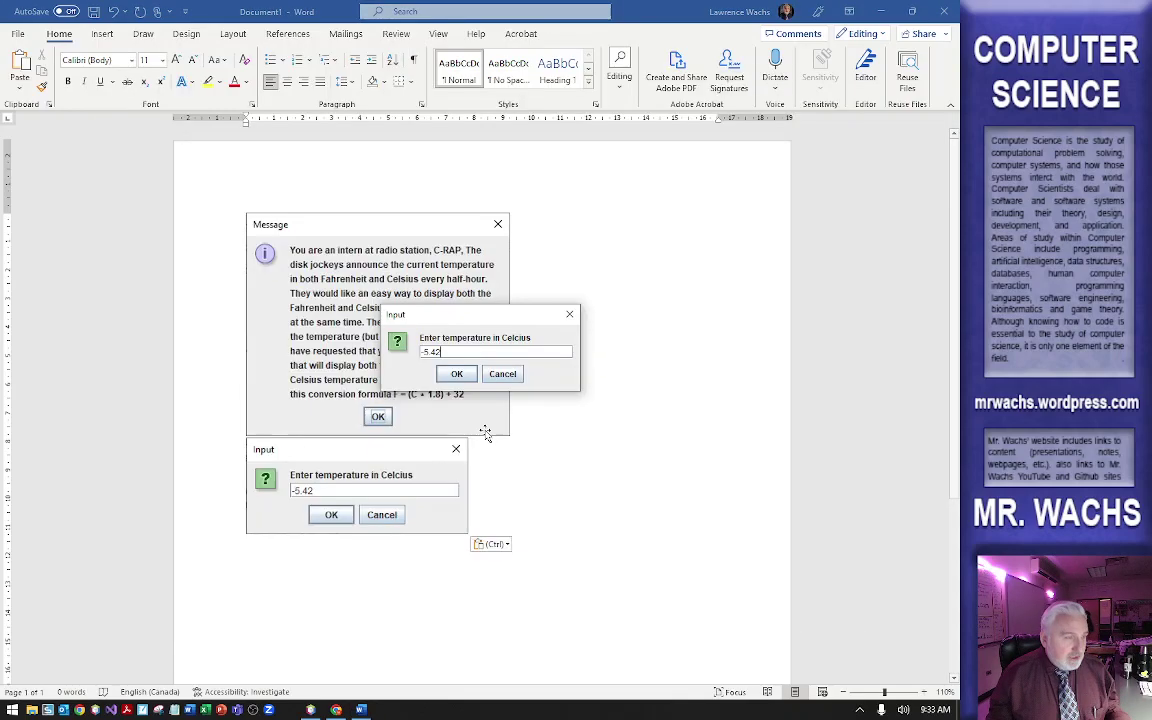
click(456, 375)
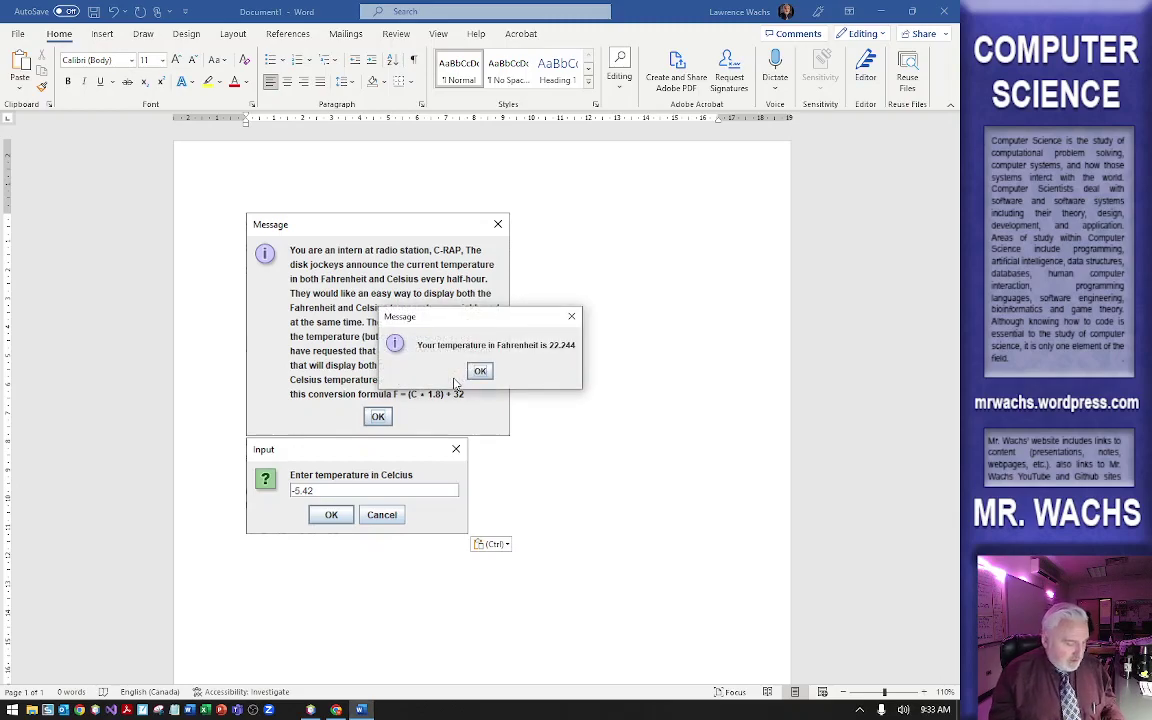
key(alt+Tab)
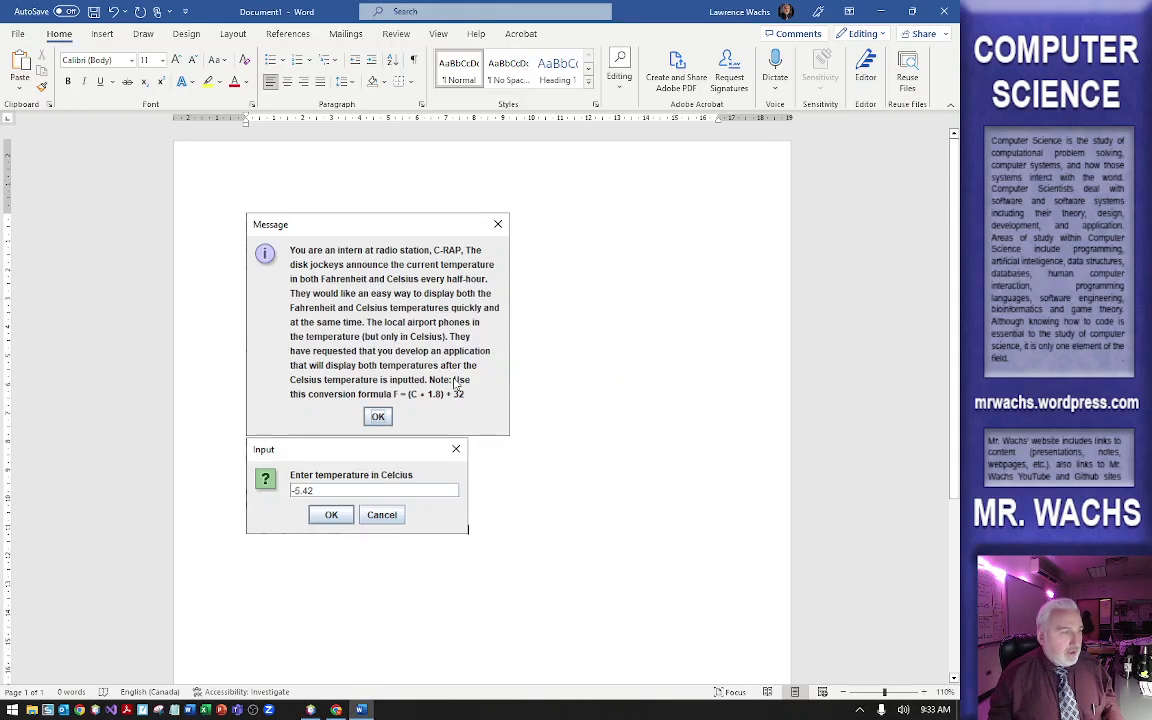
key(ctrl+v)
key(alt+Tab)
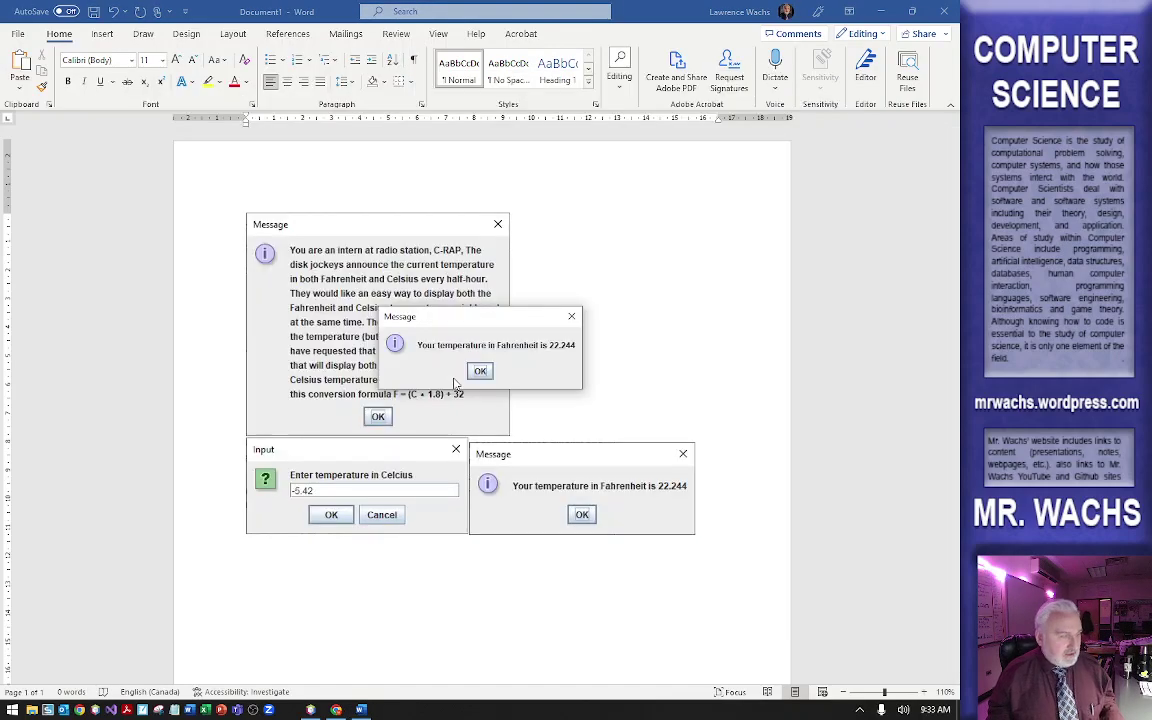
key(Return)
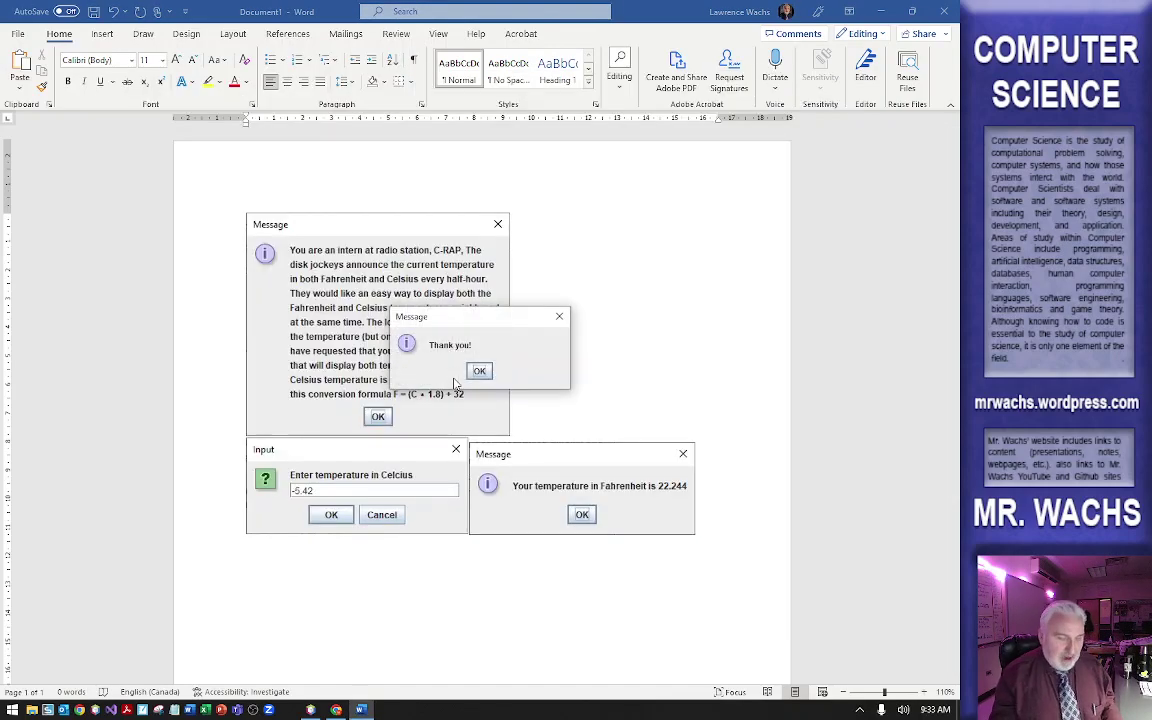
Step: Paste the Thank you dialog picture into Word and close it to end the program
key(alt+Tab)
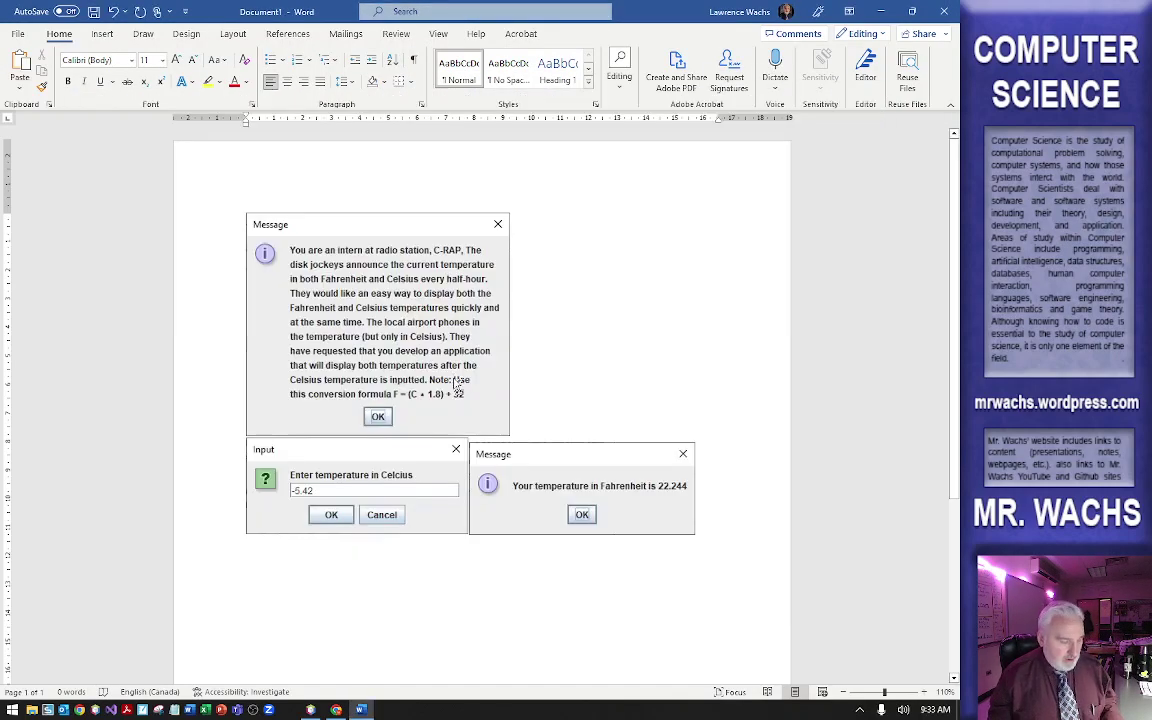
key(ctrl+v)
scroll(455, 383, down, 4)
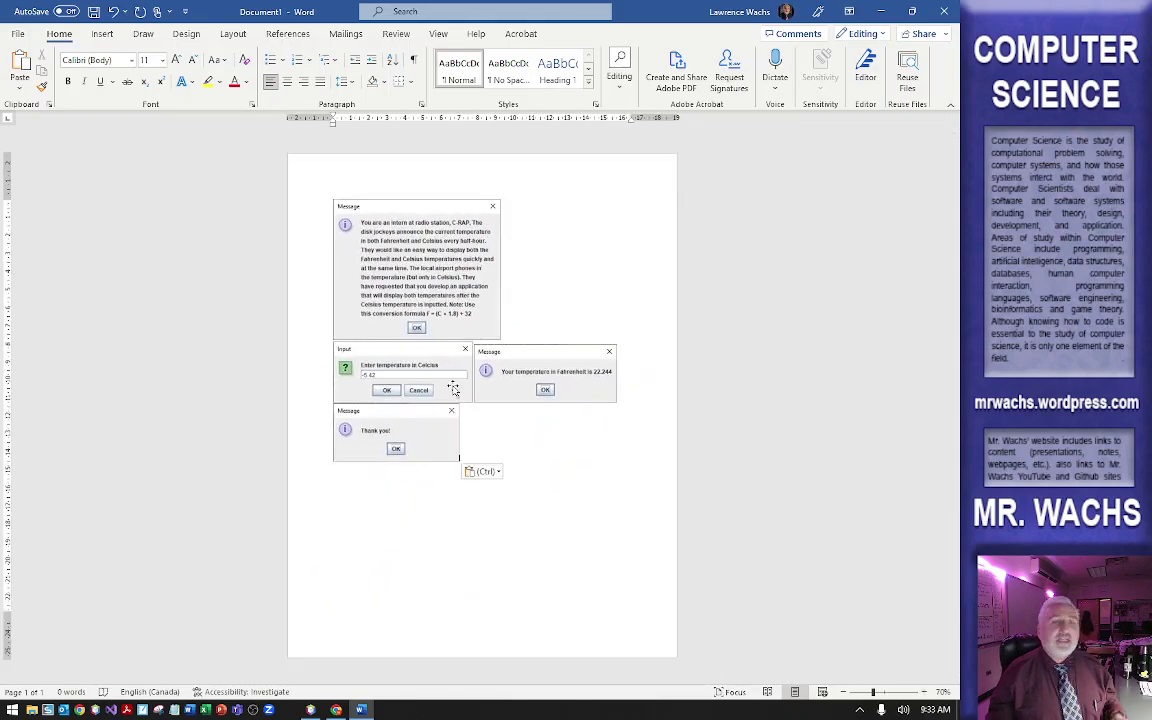
key(alt+Tab)
key(Return)
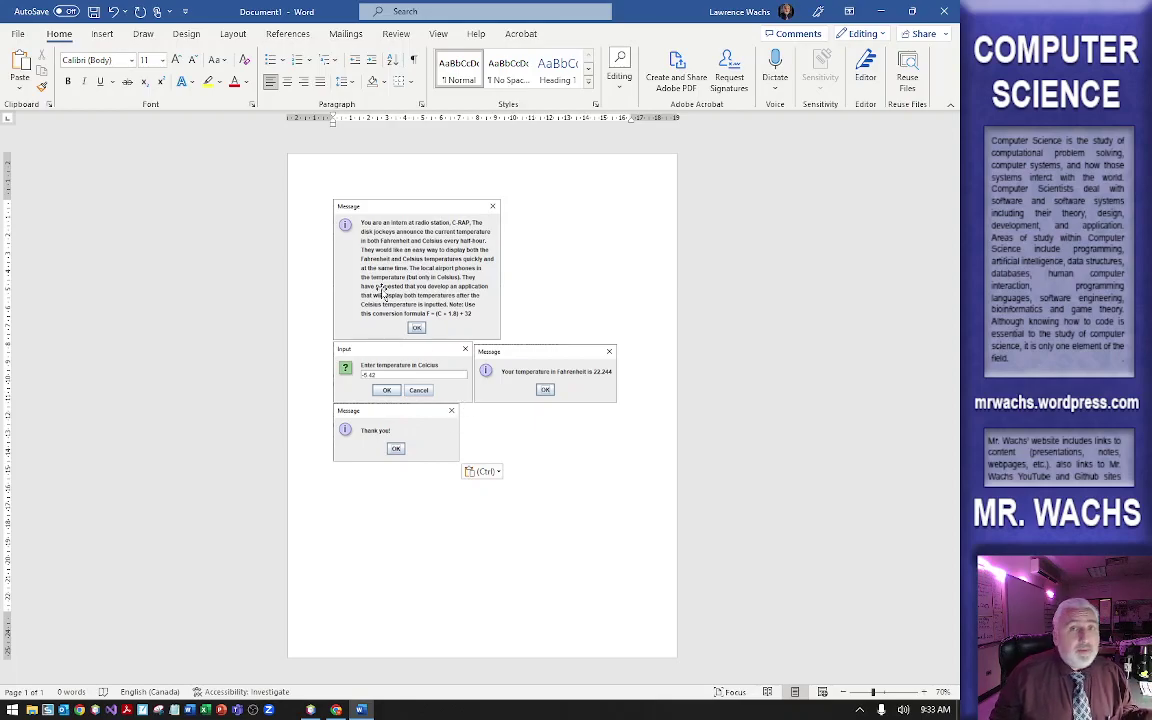
Step: Open Save As for the Word document with the Desktop as the location
click(18, 35)
click(60, 226)
click(207, 370)
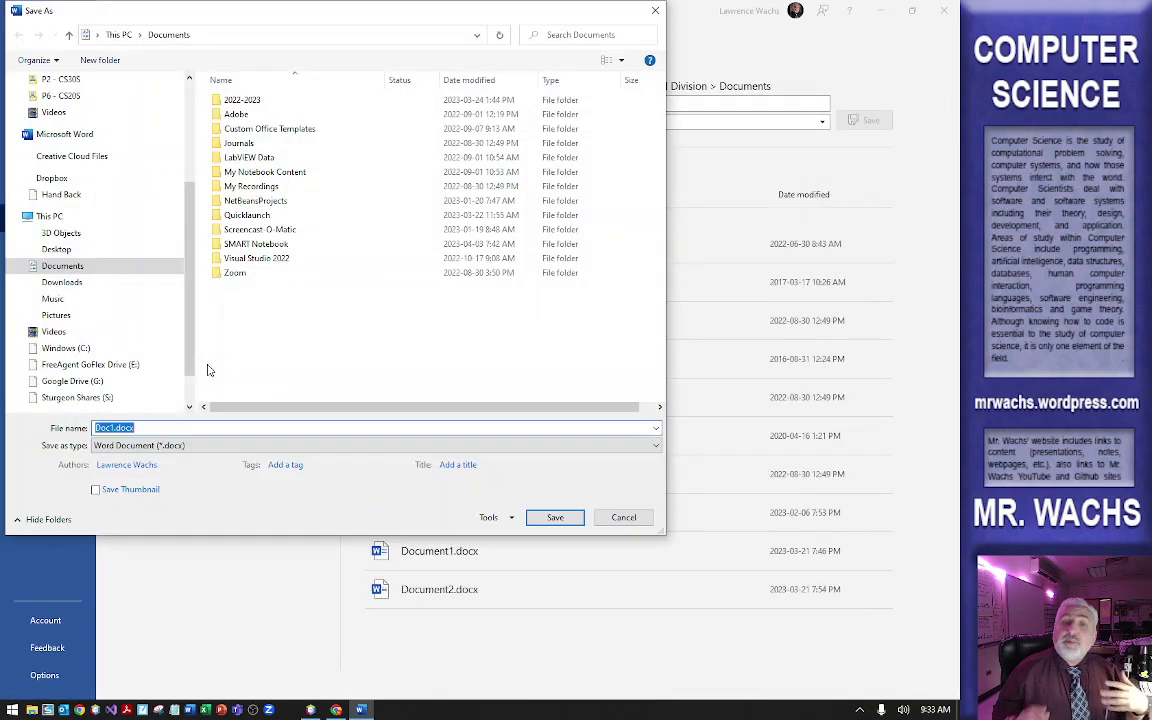
click(75, 252)
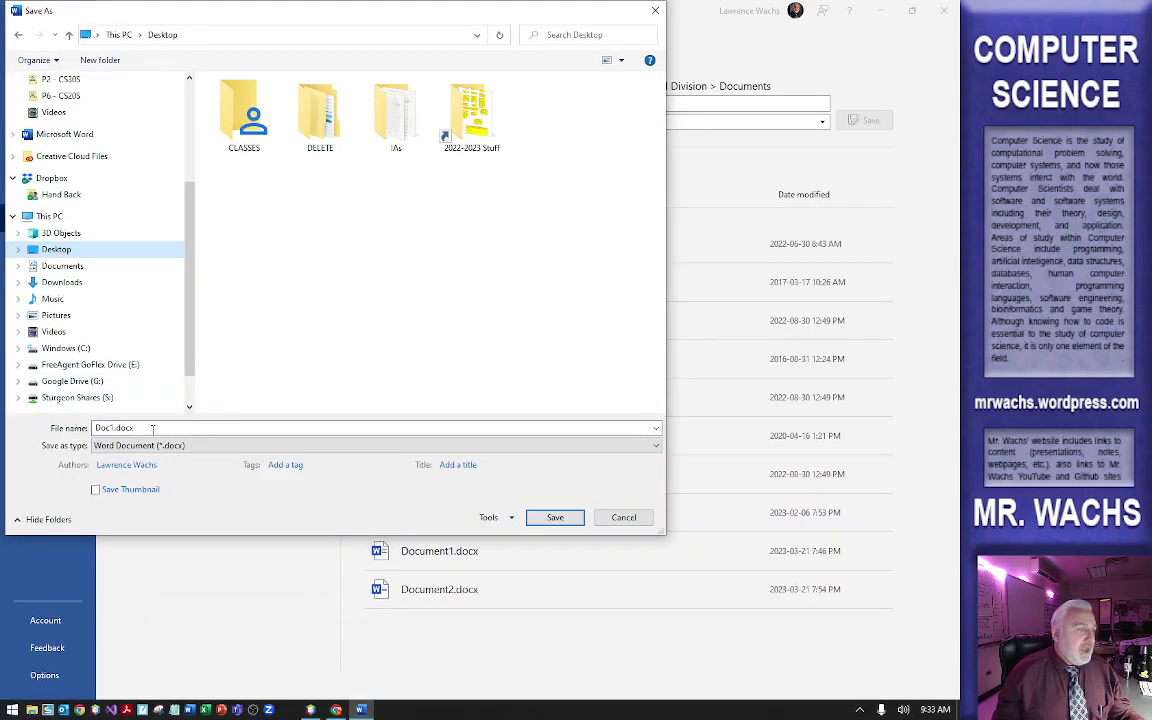
Step: Save the document as the student's name followed by 'Unit 1 Problem 1 Outputs'
double_click(301, 463)
text(John smith)
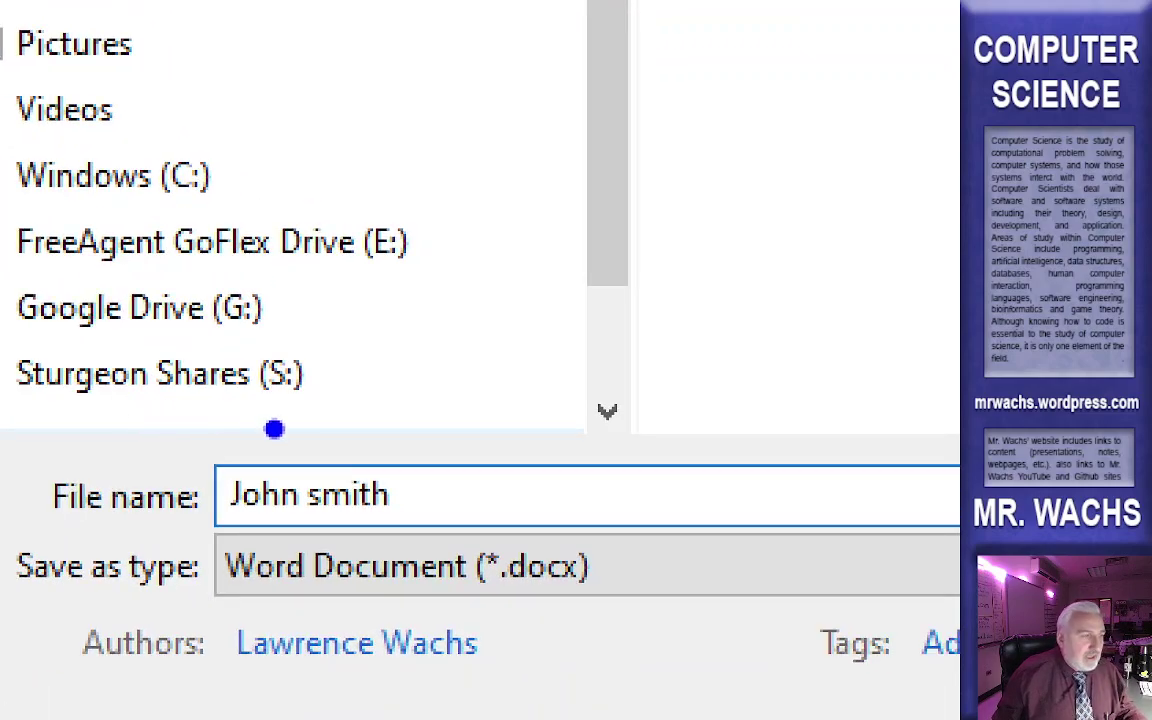
triple_click(314, 510)
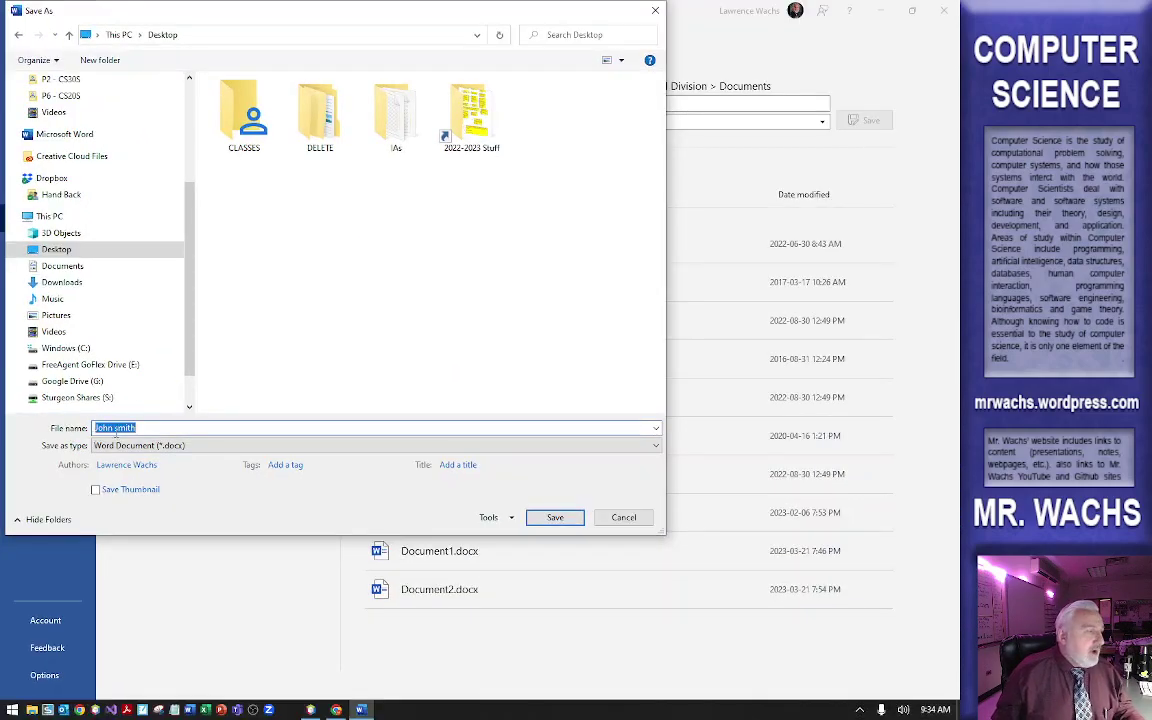
click(116, 428)
key(Delete)
text(Smith Unit 1 Problem 1)
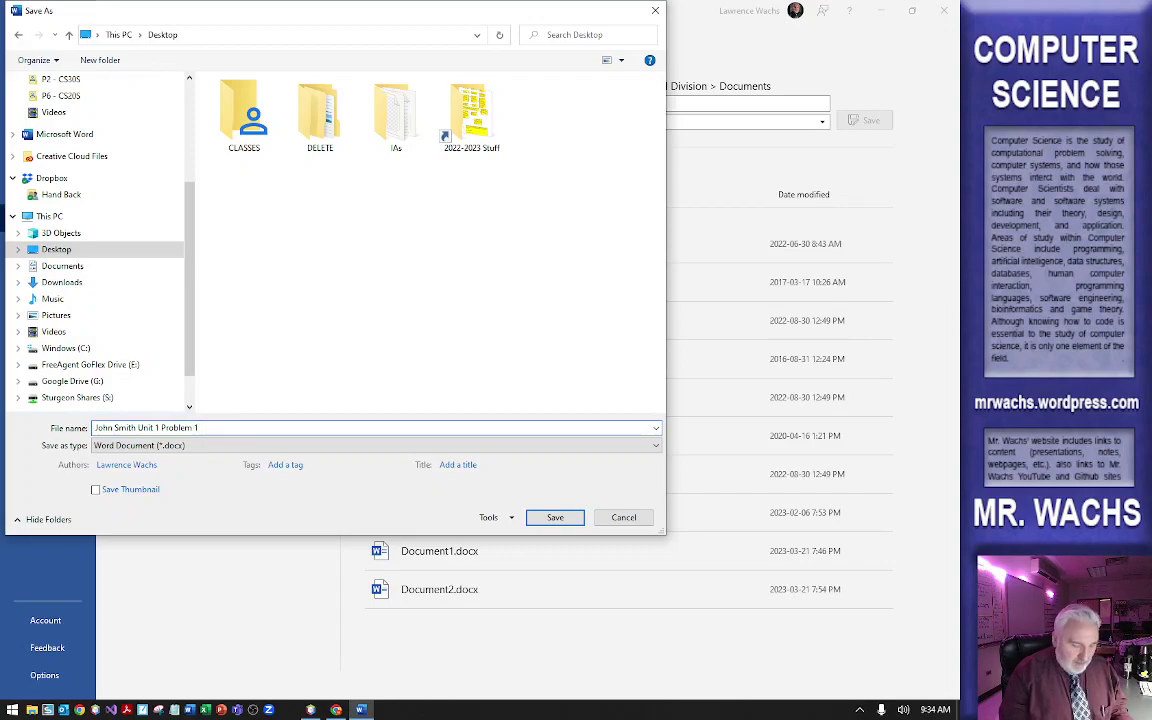
text( Outputs)
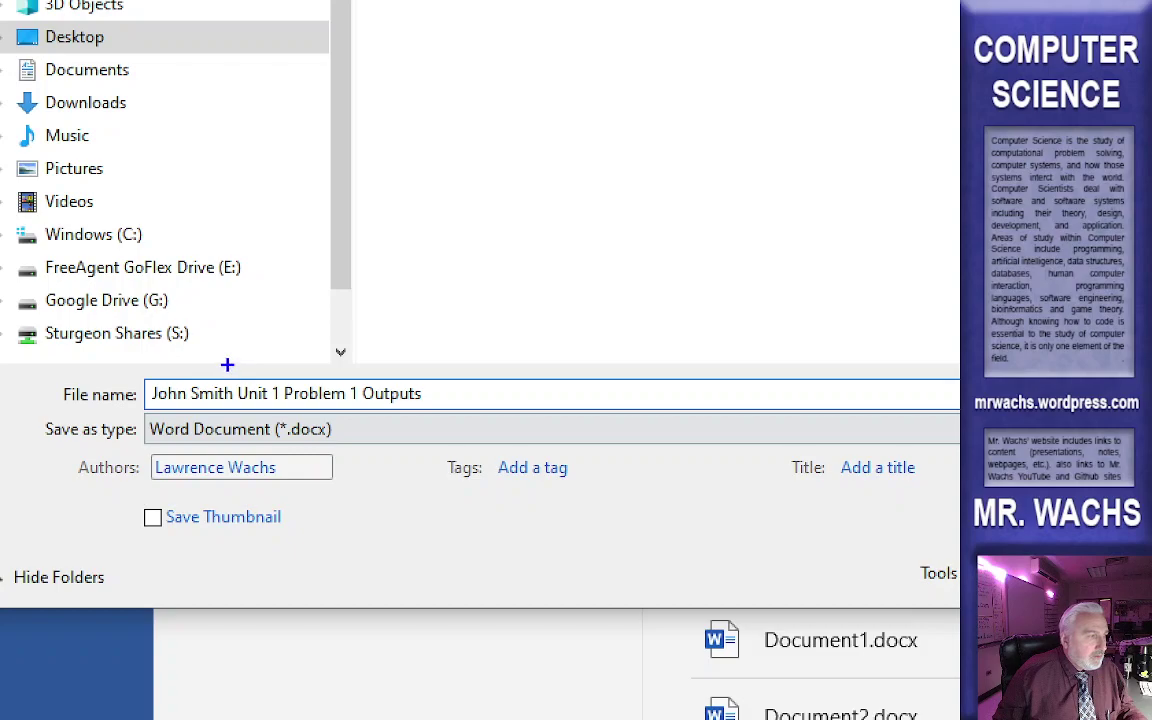
mouse_move(227, 365)
mouse_down()
mouse_move(318, 414)
mouse_move(416, 422)
mouse_up()
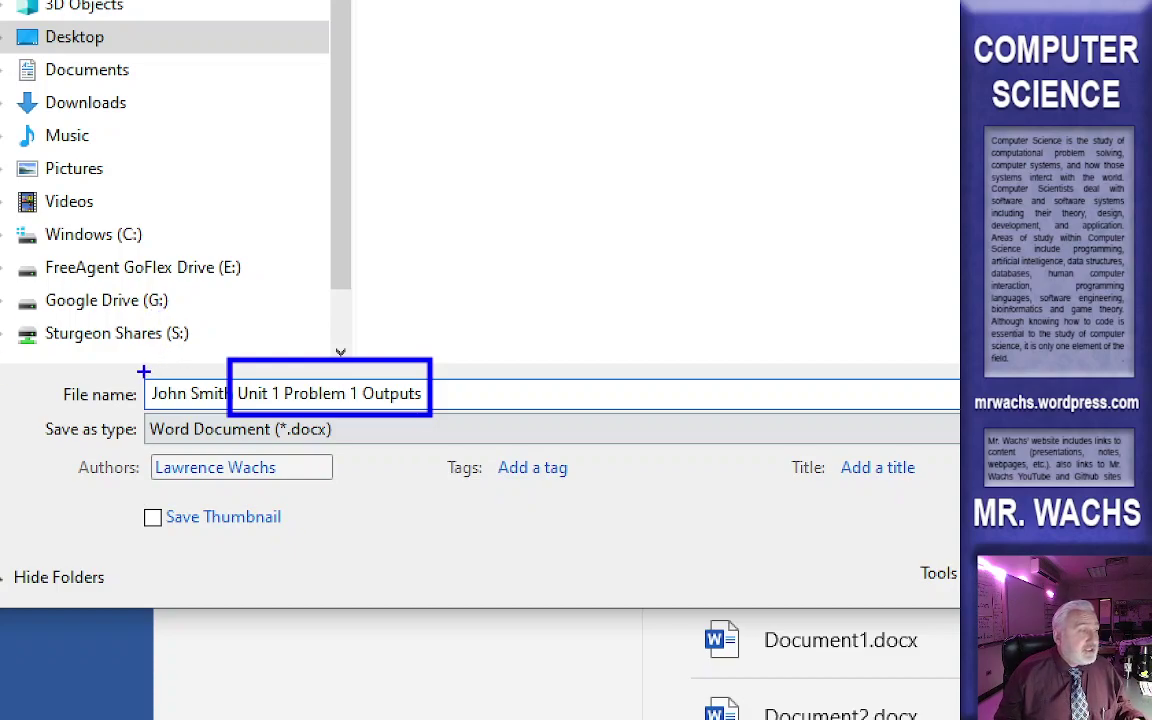
mouse_move(144, 371)
mouse_down()
mouse_move(185, 375)
mouse_move(226, 414)
mouse_up()
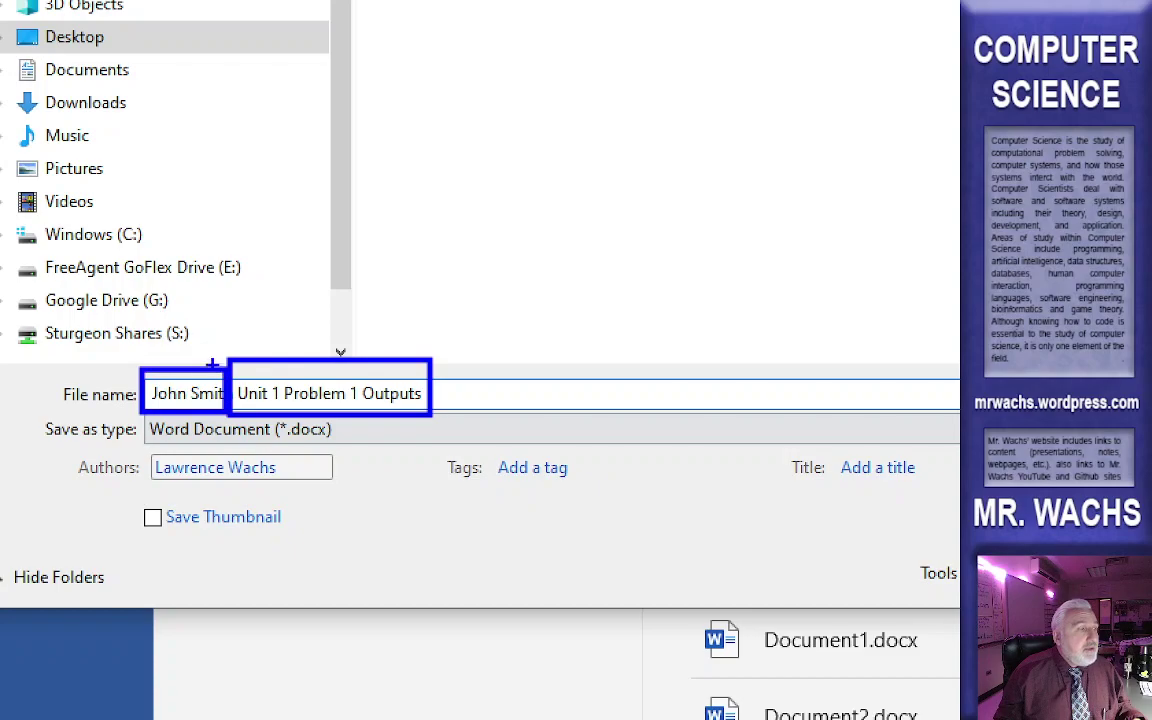
drag(212, 362, 247, 262)
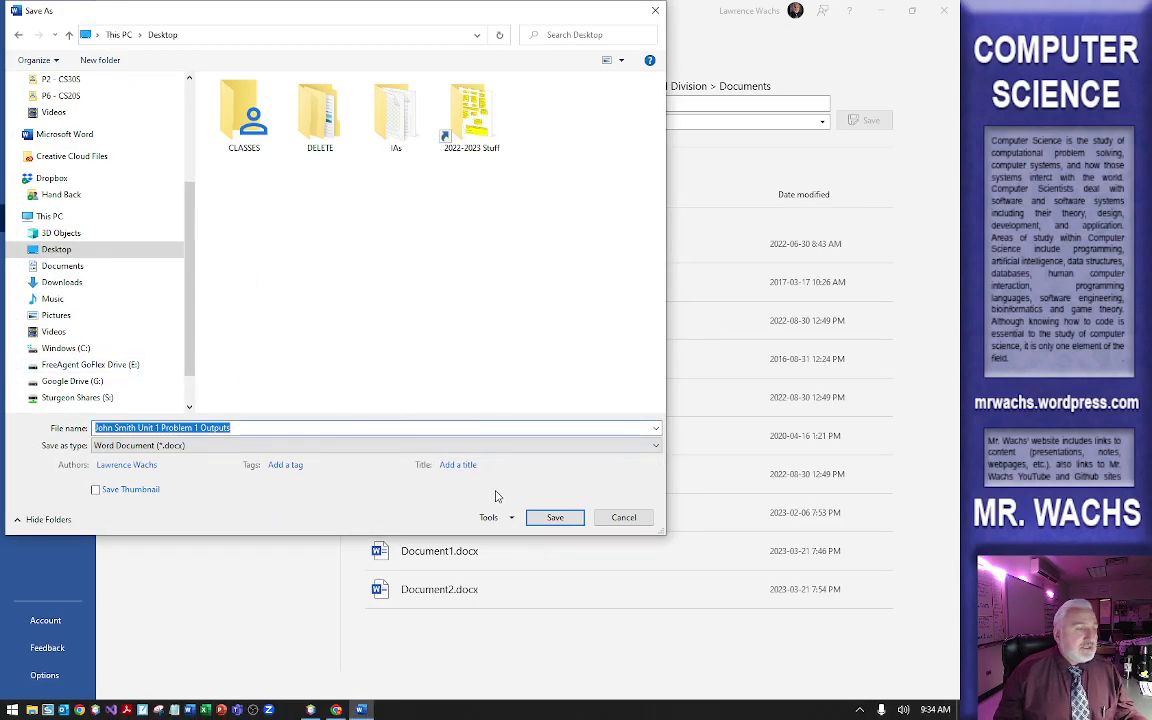
click(548, 517)
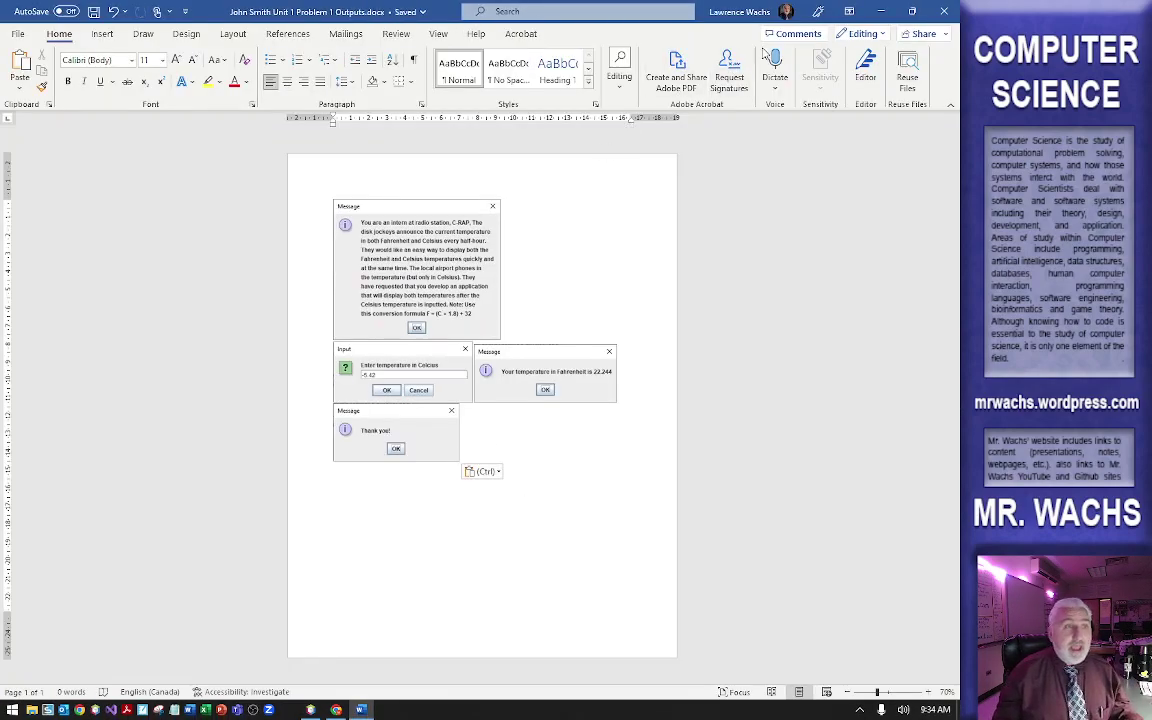
Step: Close Word and open NetBeans' Print to HTML settings for CRAP.java
click(943, 11)
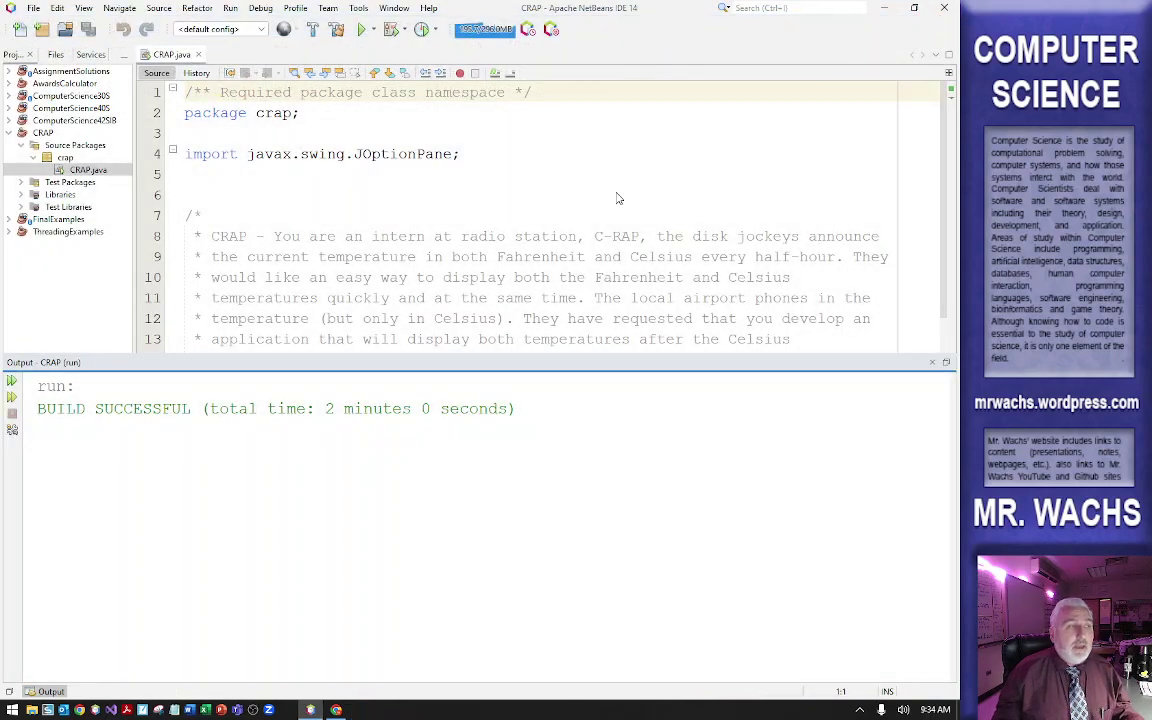
click(614, 196)
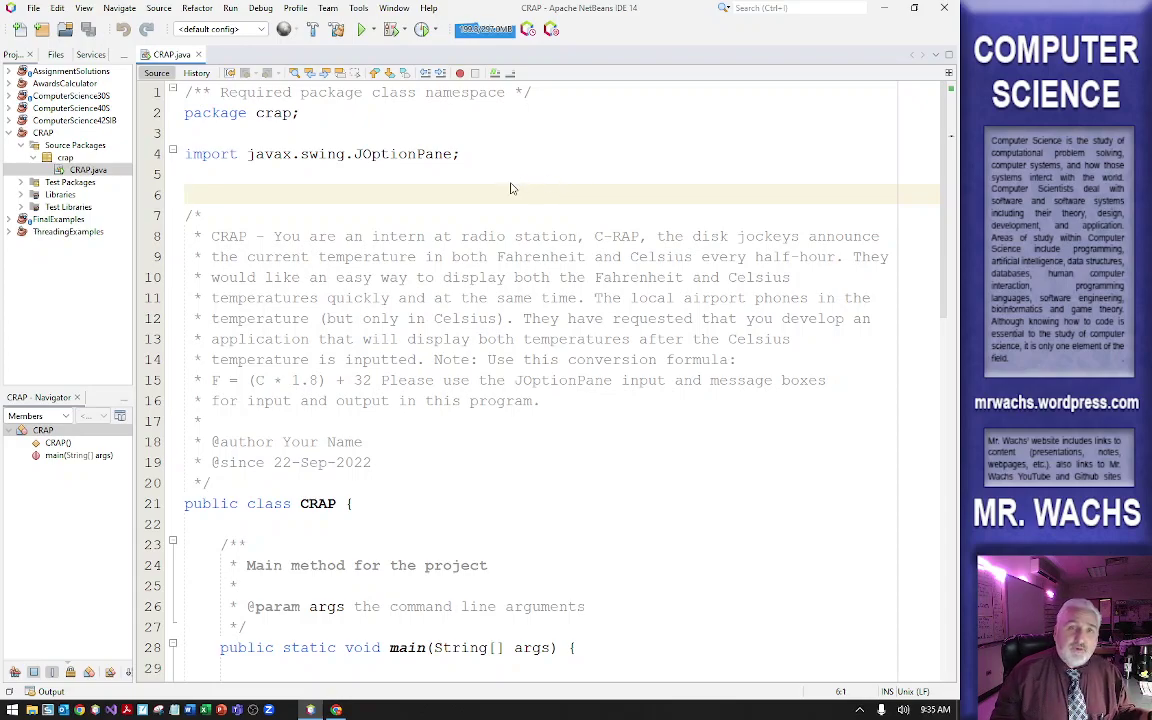
click(33, 9)
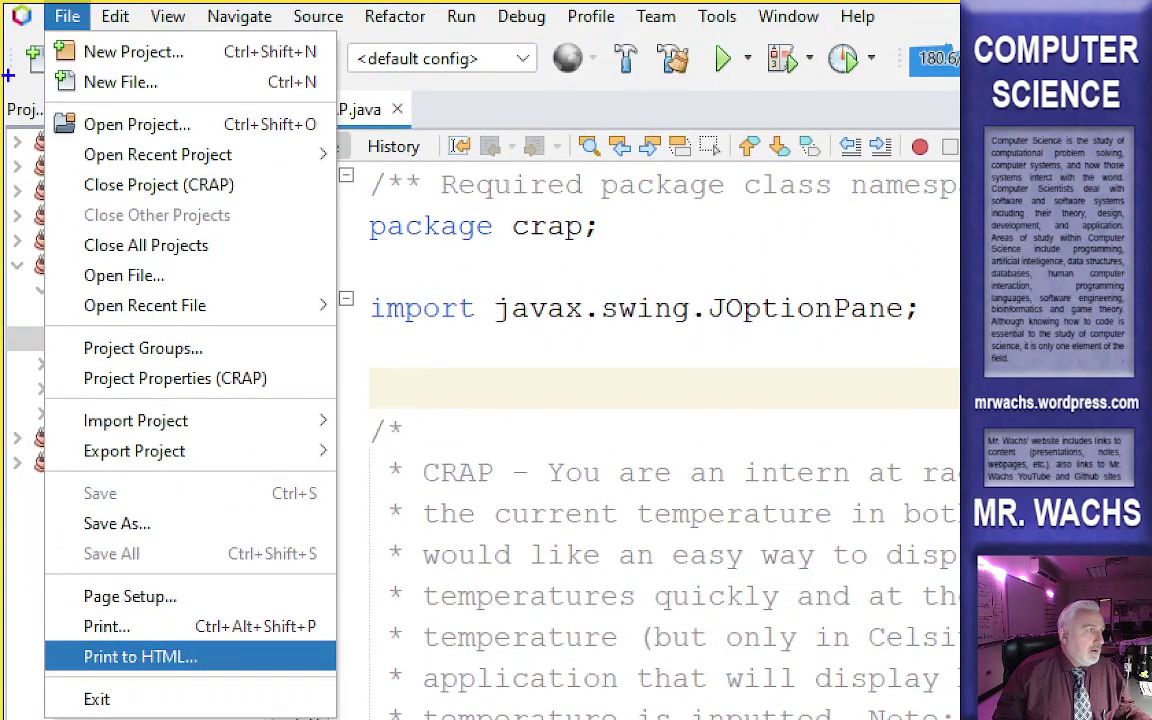
drag(85, 37, 290, 250)
drag(46, 630, 331, 682)
drag(262, 612, 385, 503)
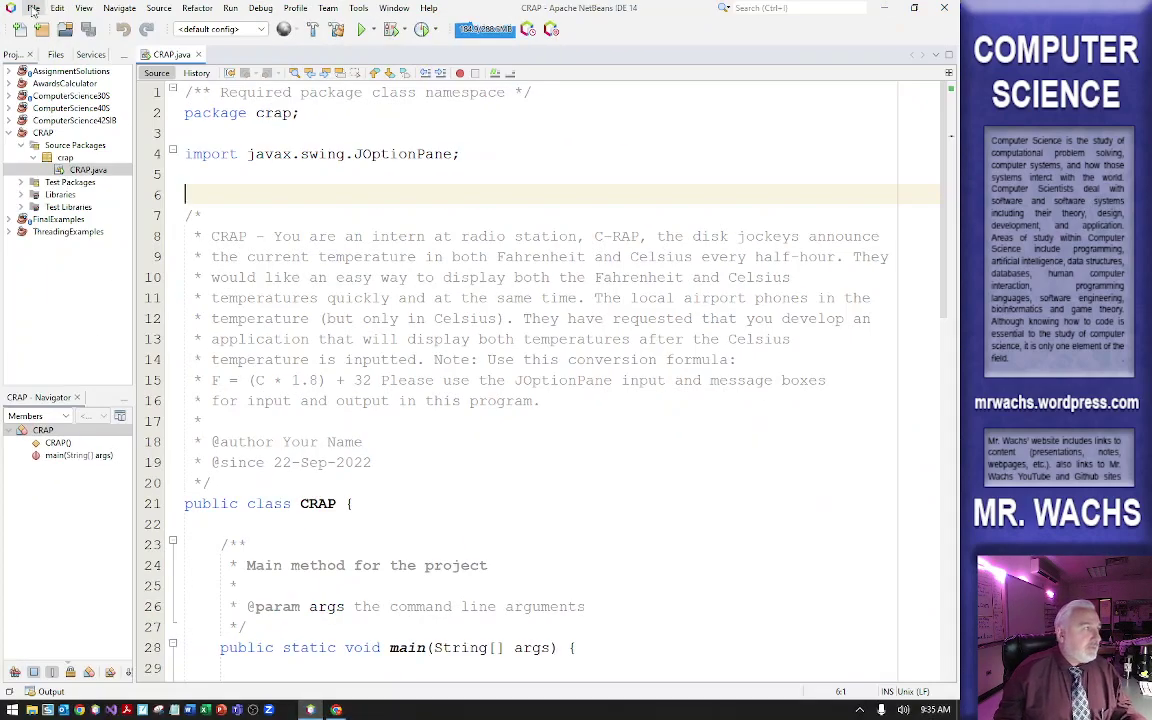
click(67, 16)
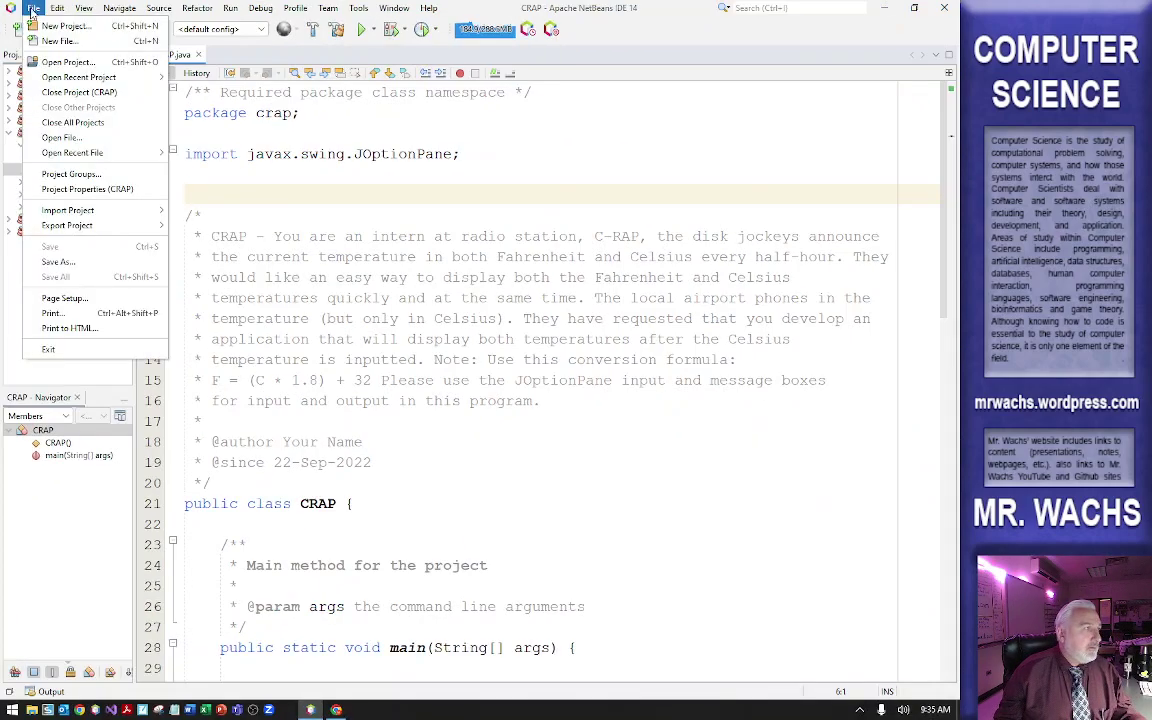
click(70, 328)
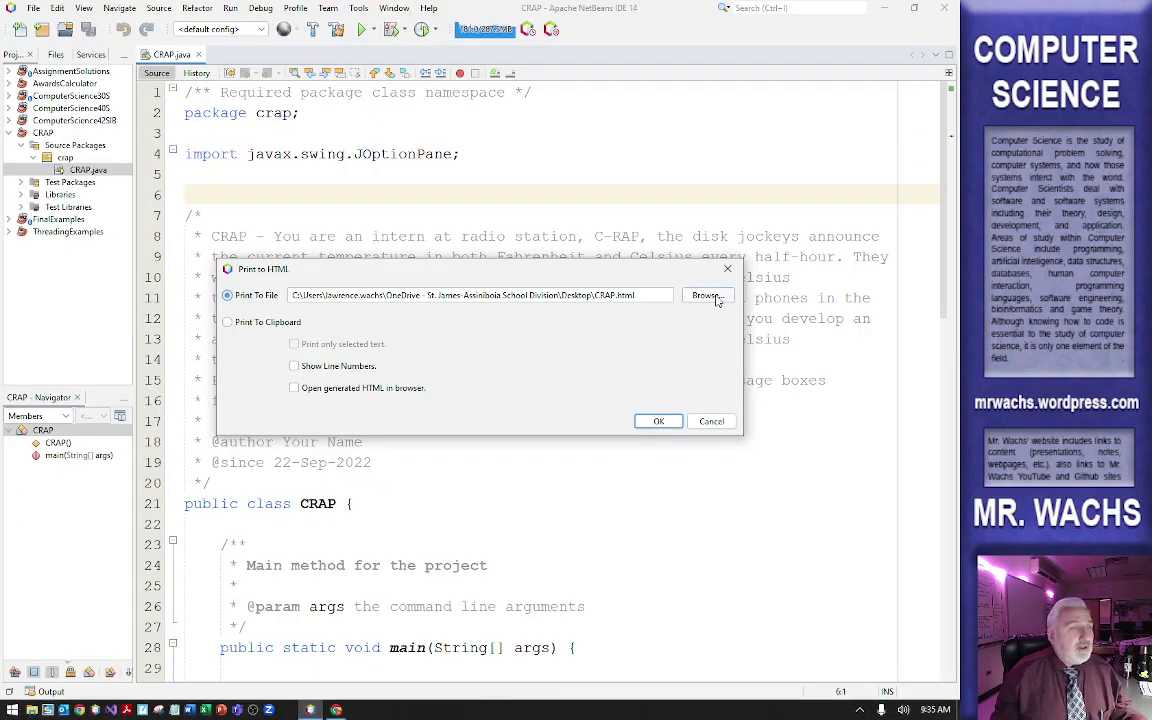
Step: Export CRAP.java to a Desktop HTML file named with the student's name before CRAP.html
click(706, 296)
click(450, 254)
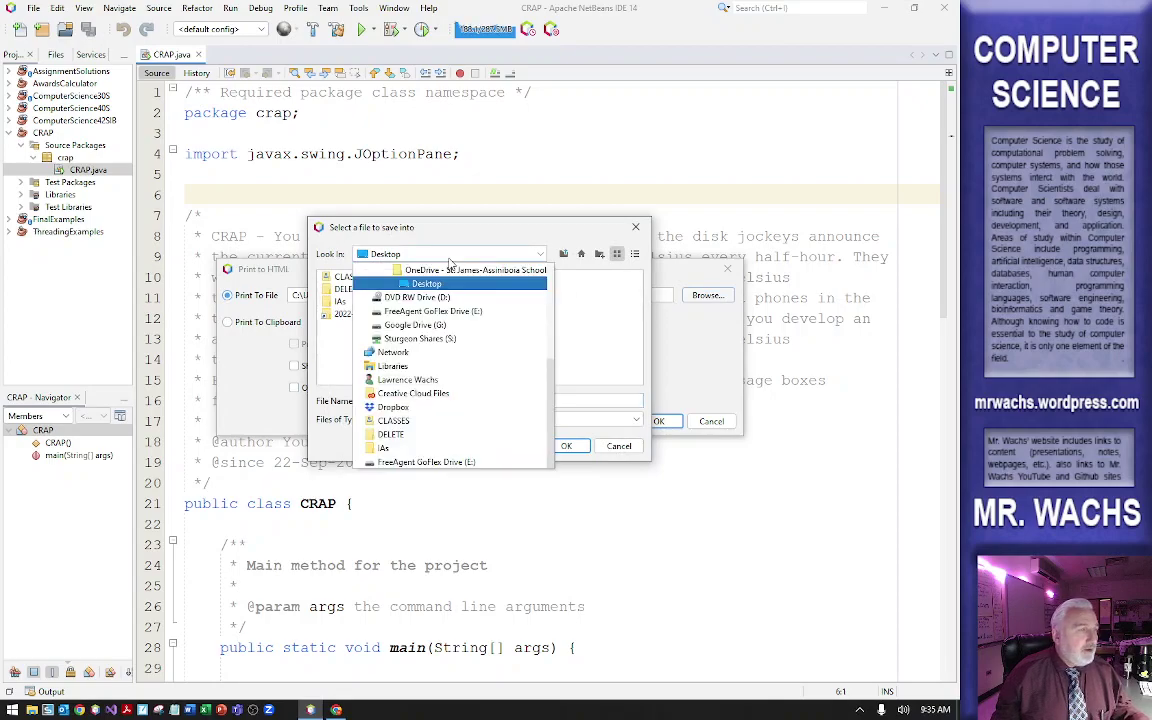
click(421, 334)
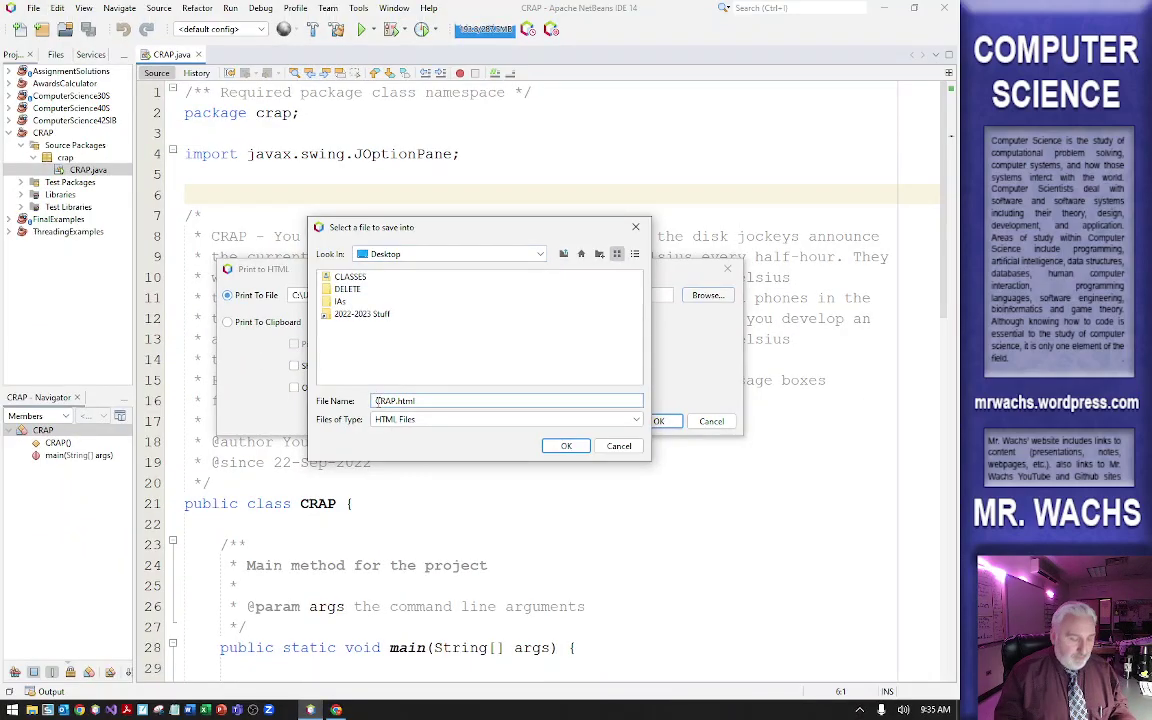
text(John Smith)
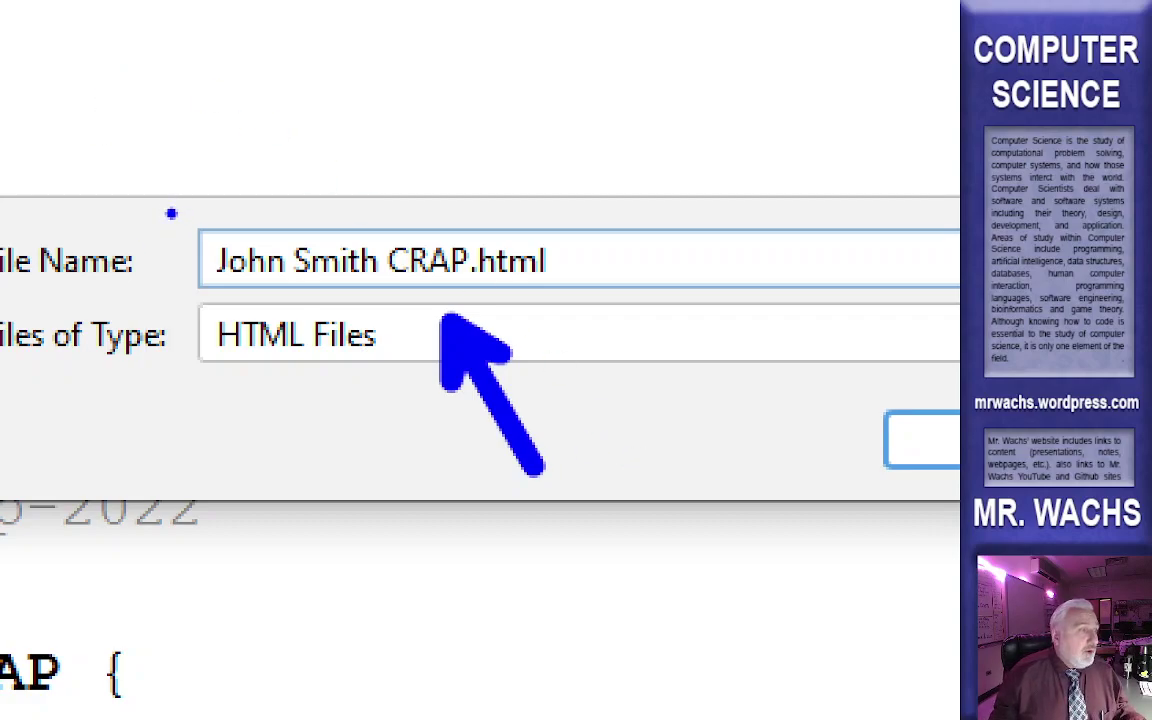
drag(187, 216, 395, 300)
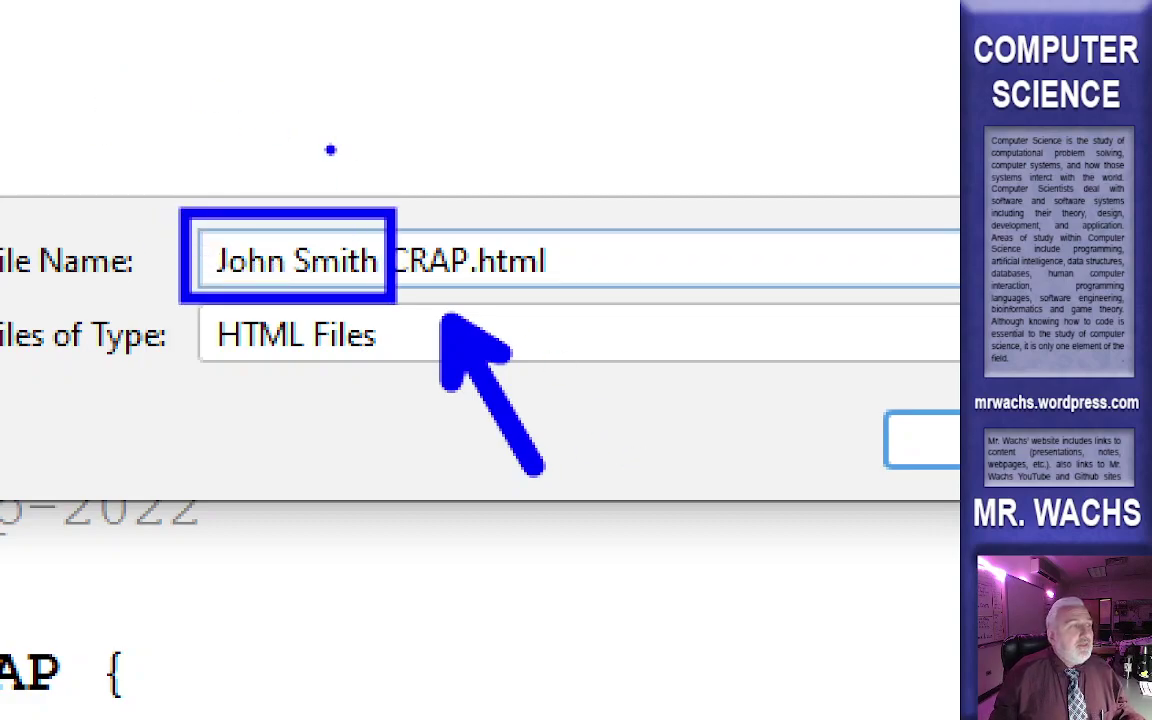
drag(340, 184, 408, 116)
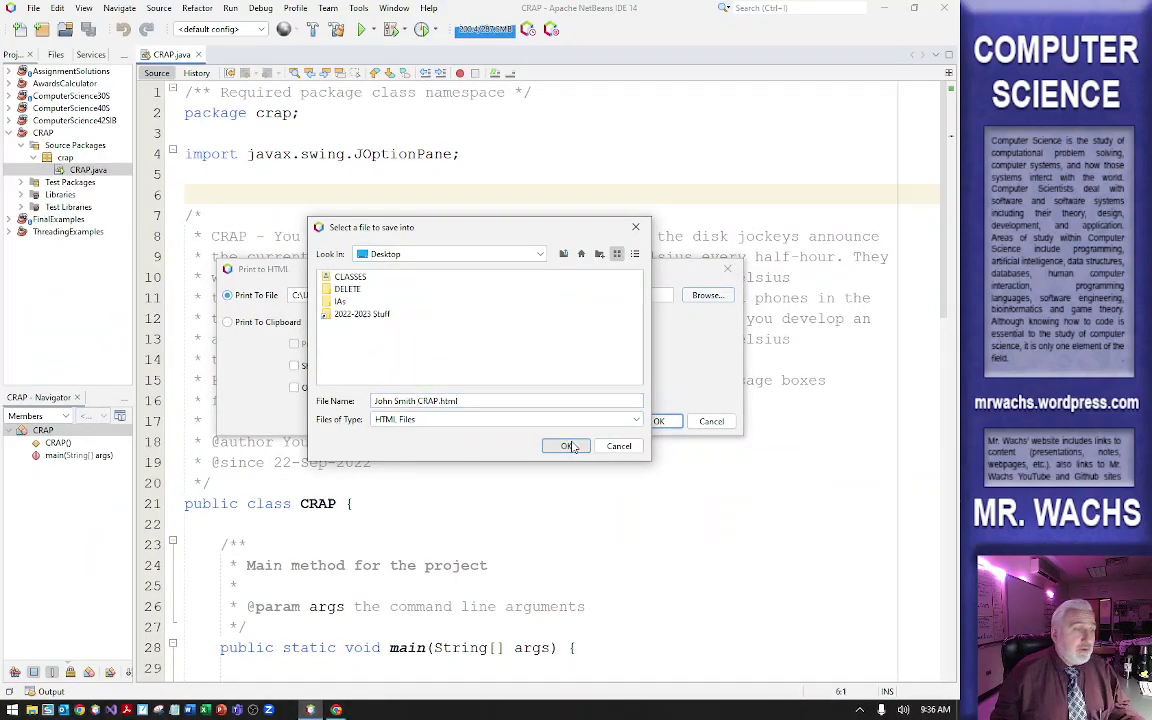
click(947, 438)
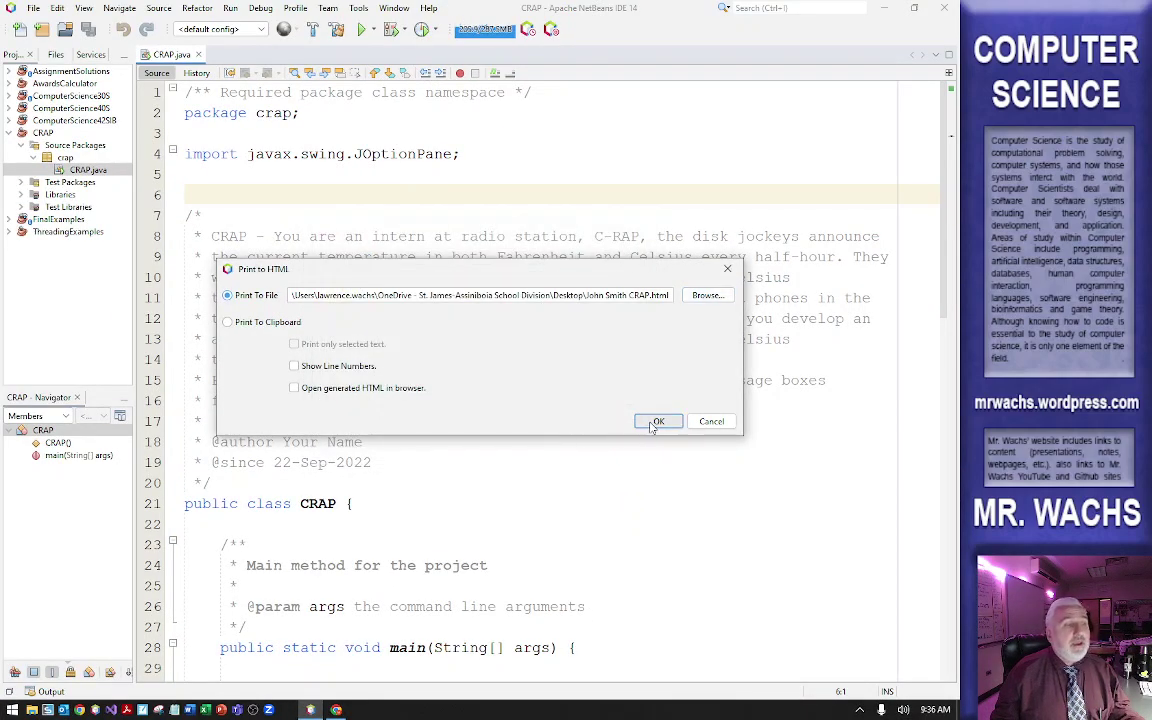
click(658, 421)
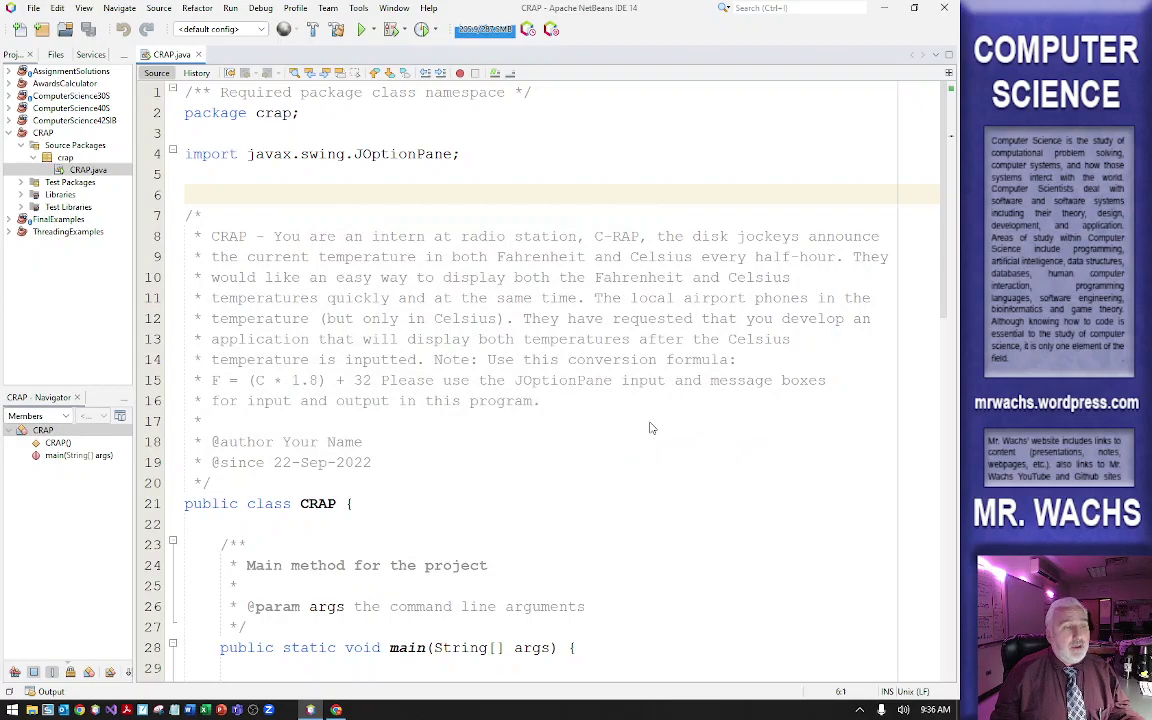
Step: On the desktop, rename the HTML file, replacing 'CRAP' with 'Code'
click(893, 16)
click(893, 16)
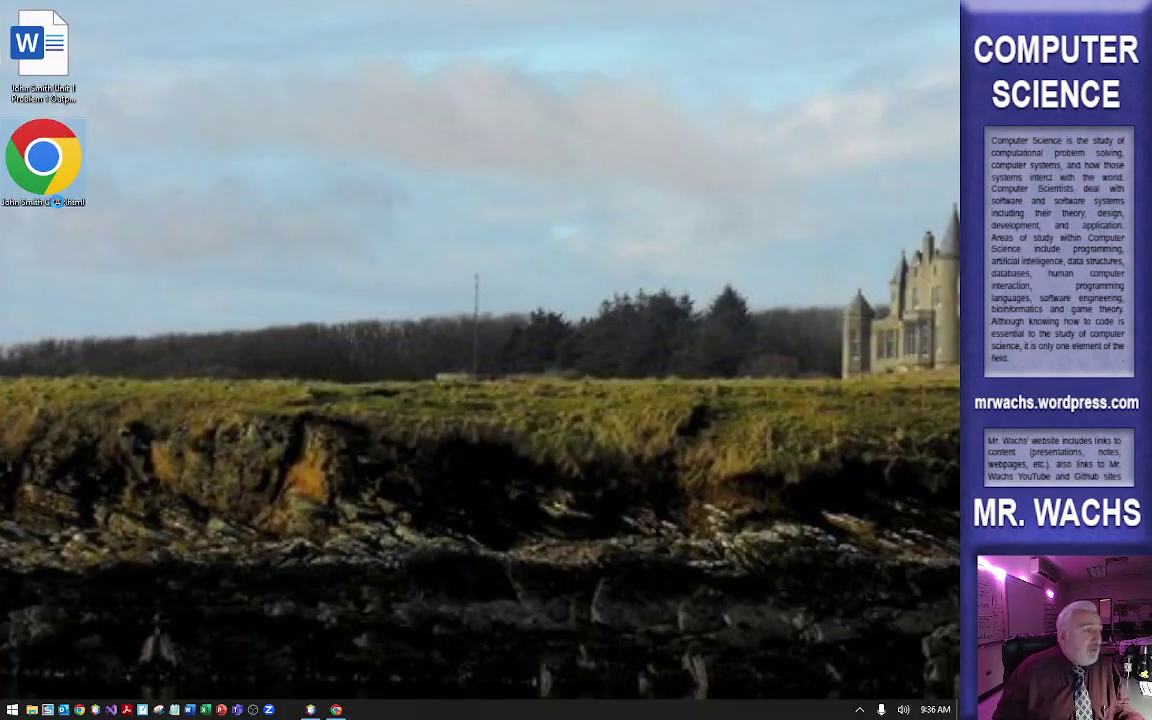
right_click(45, 197)
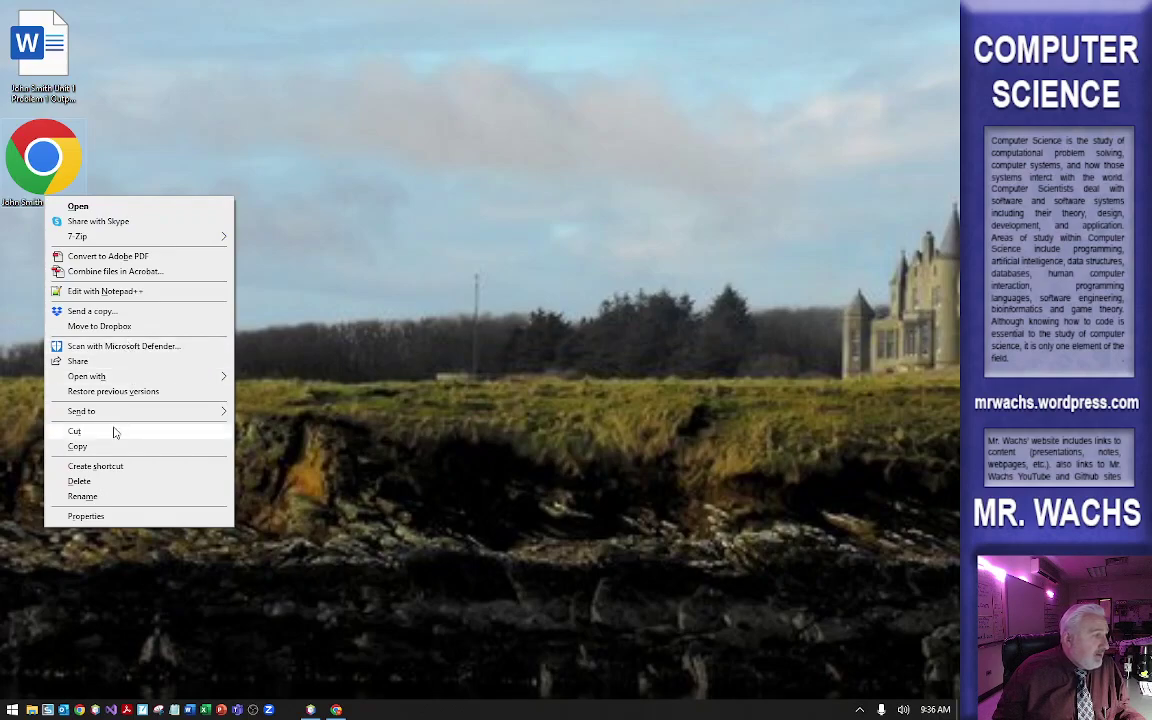
click(134, 496)
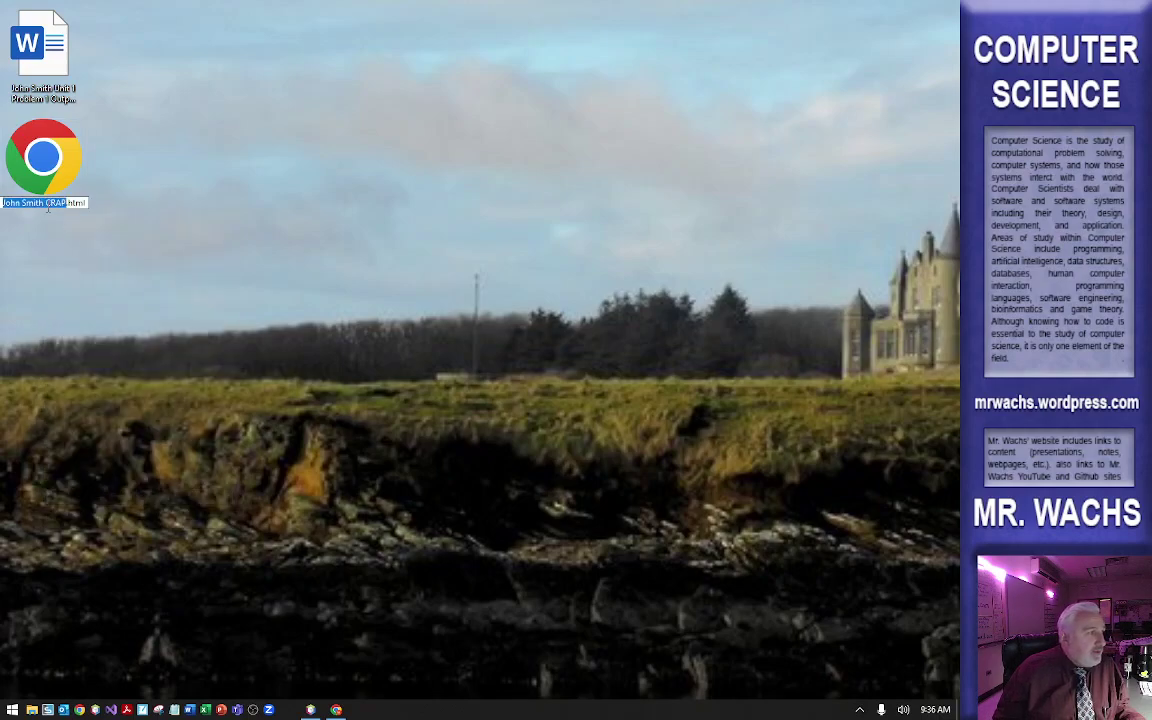
click(113, 201)
key(BackSpace)
key(BackSpace)
key(BackSpace)
key(BackSpace)
text(Code)
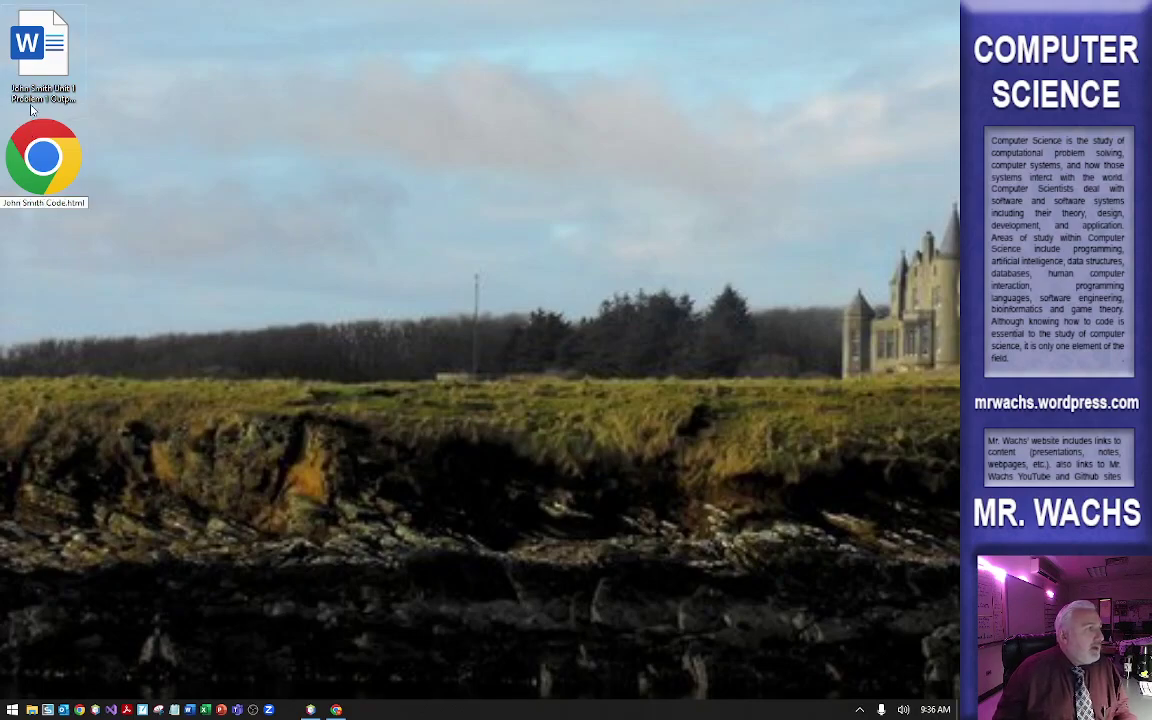
click(51, 96)
Step: Rename the Word file to the student's name plus 'Outputs.docx', dropping 'Unit 1 Problem 1'
click(51, 96)
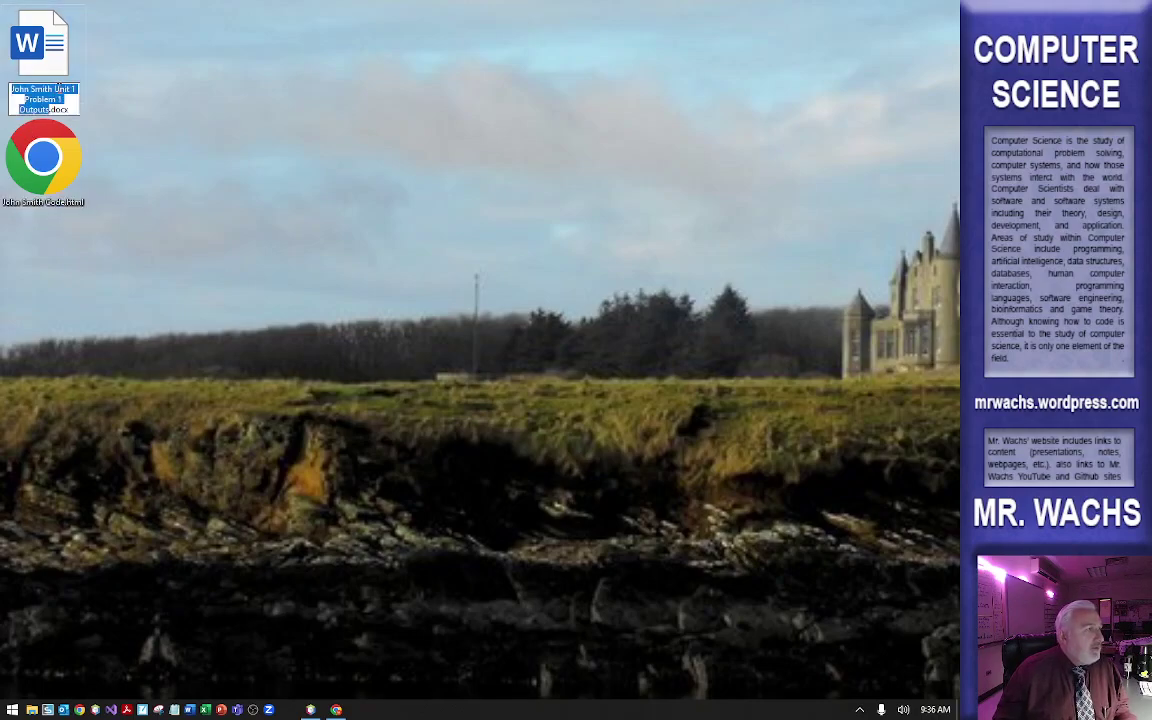
drag(55, 89, 30, 99)
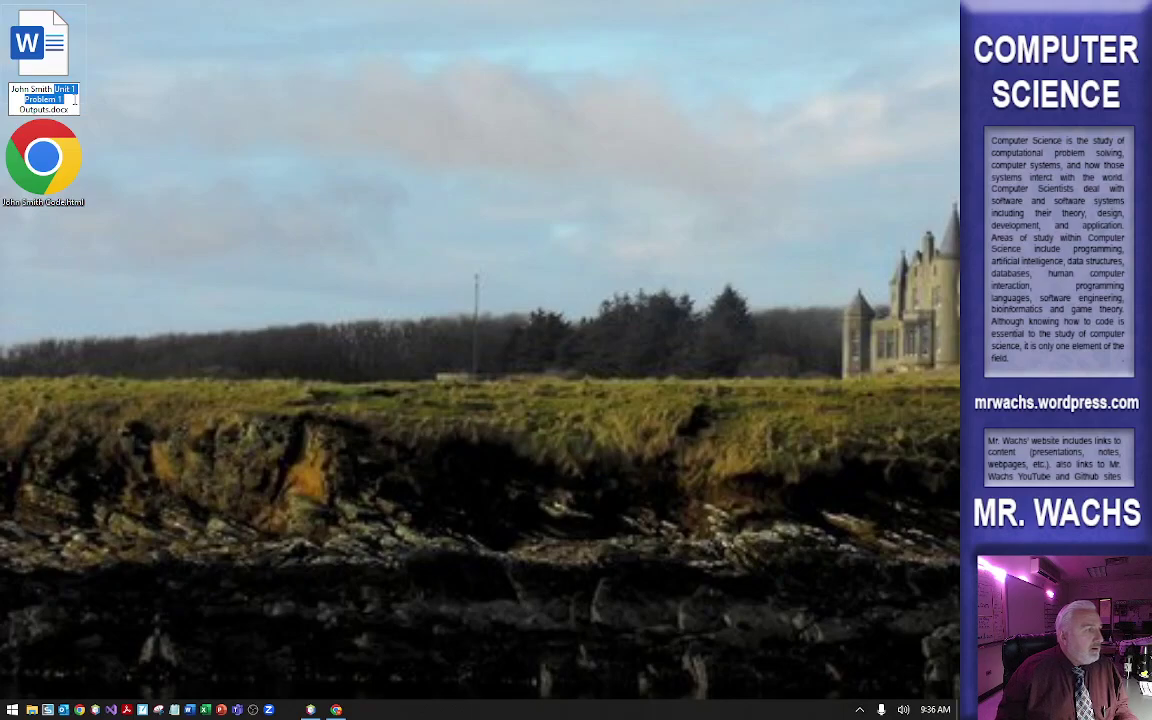
key(Delete)
text(Ou)
key(Return)
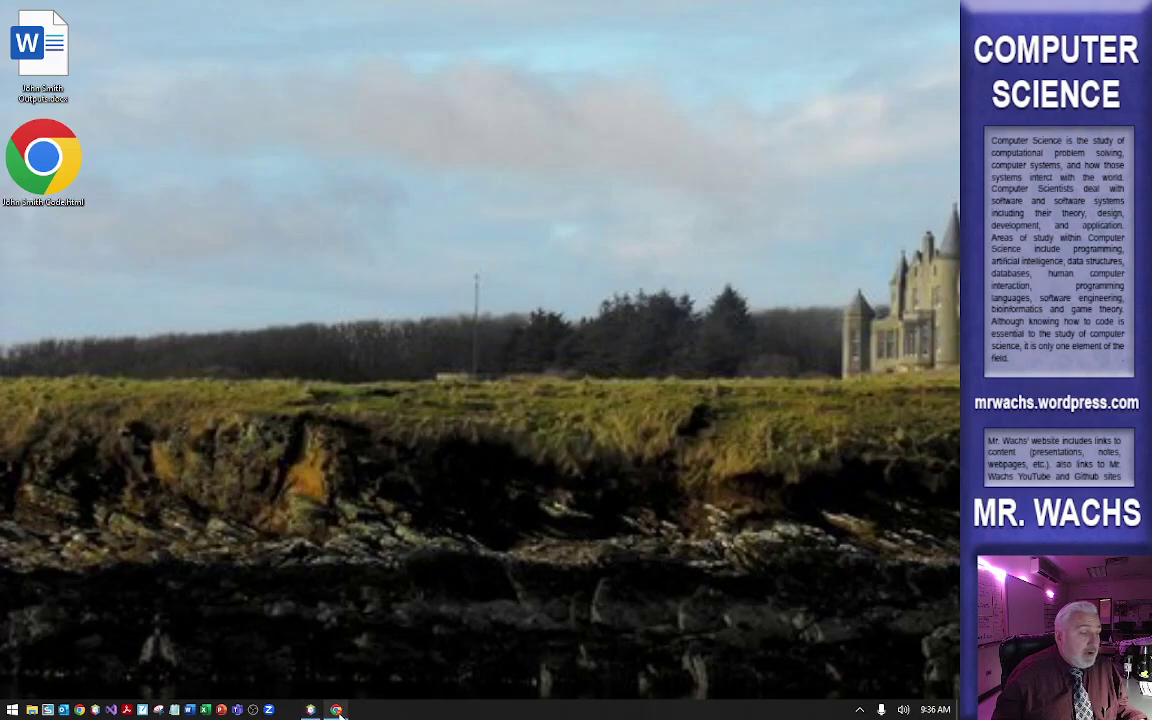
Step: In Chrome, move from the Computer Science 30S and Assignments pages to the Hand In tab
click(336, 709)
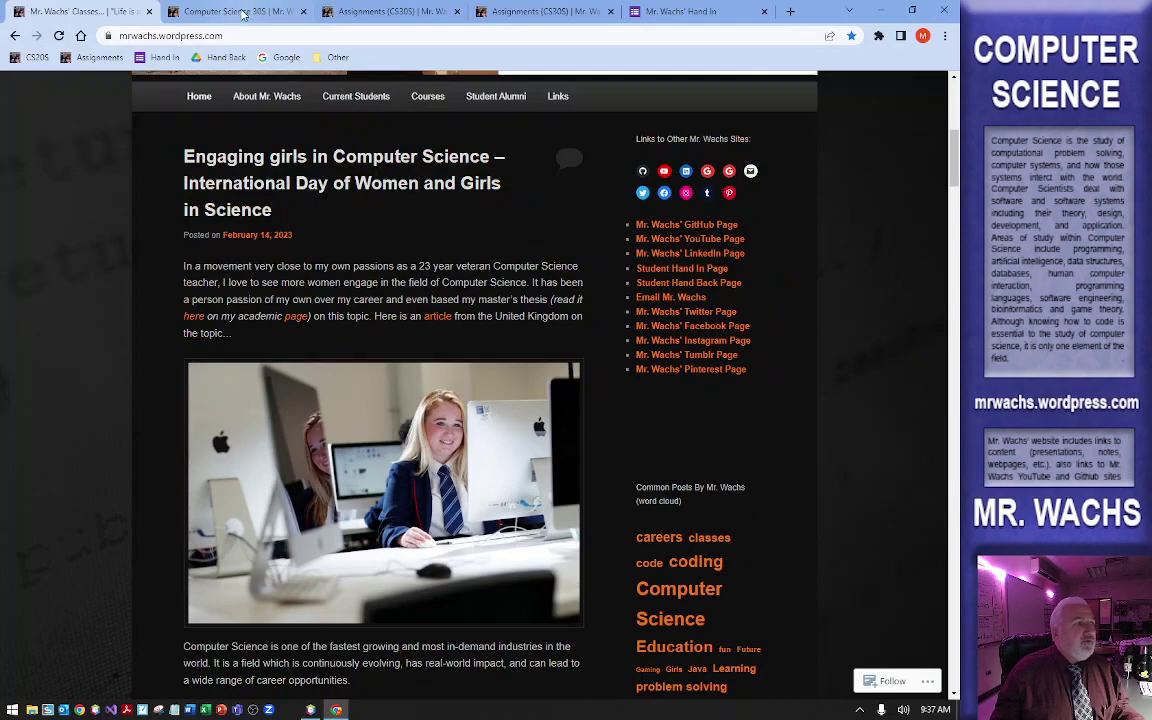
click(242, 12)
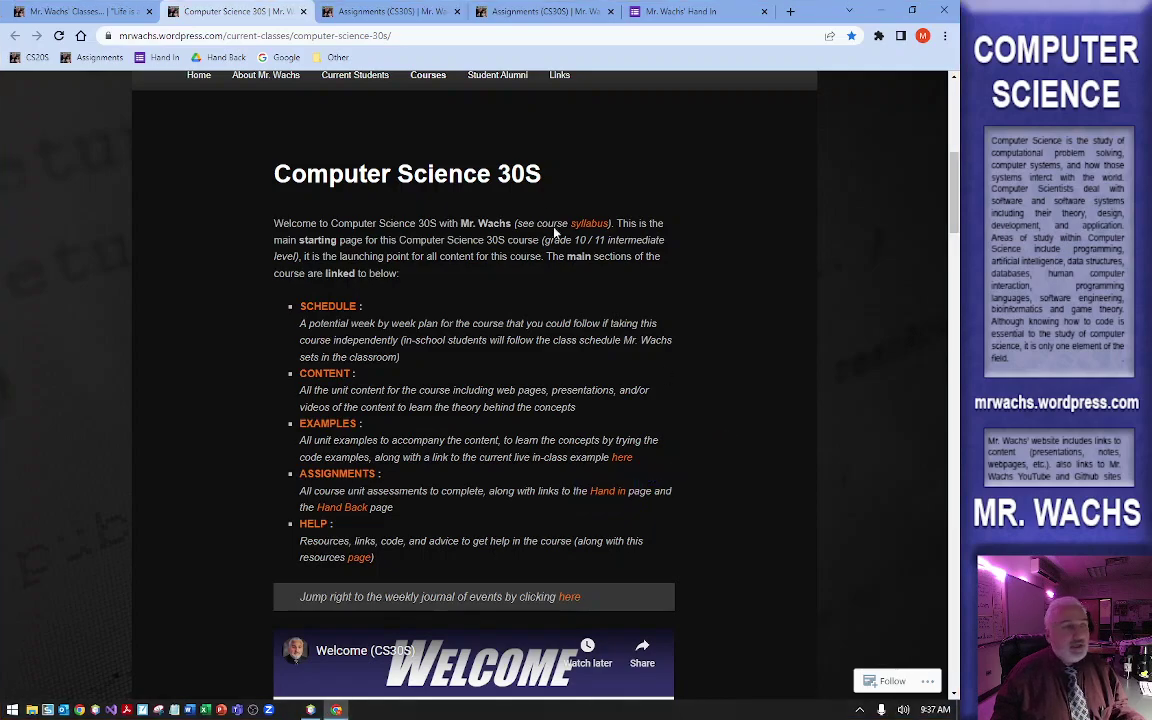
click(360, 12)
mouse_move(428, 75)
mouse_move(503, 162)
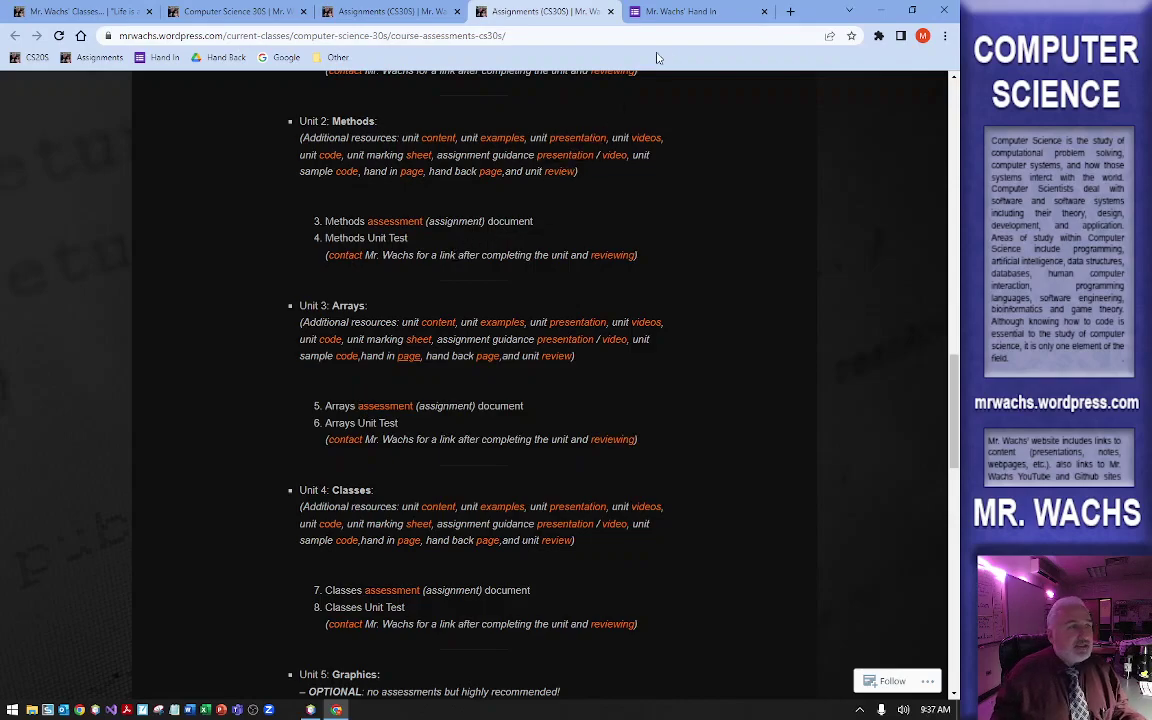
click(675, 20)
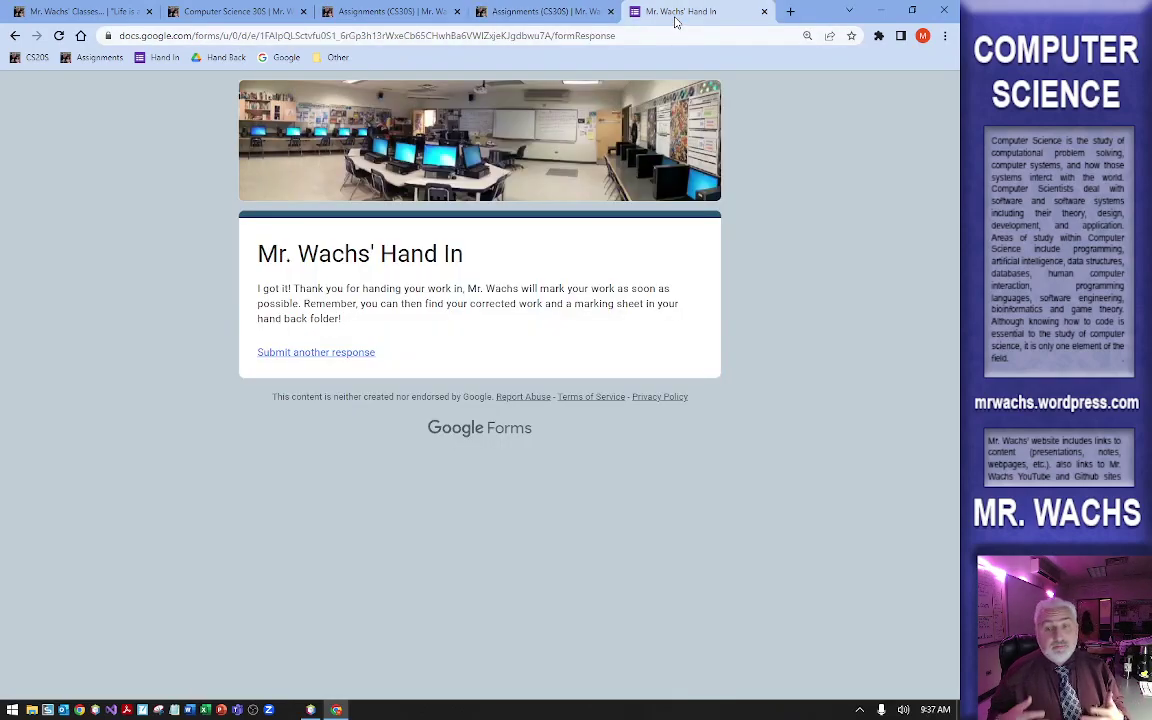
Step: Open a fresh Hand In form and upload the Code.html file from the Desktop
click(763, 12)
click(411, 174)
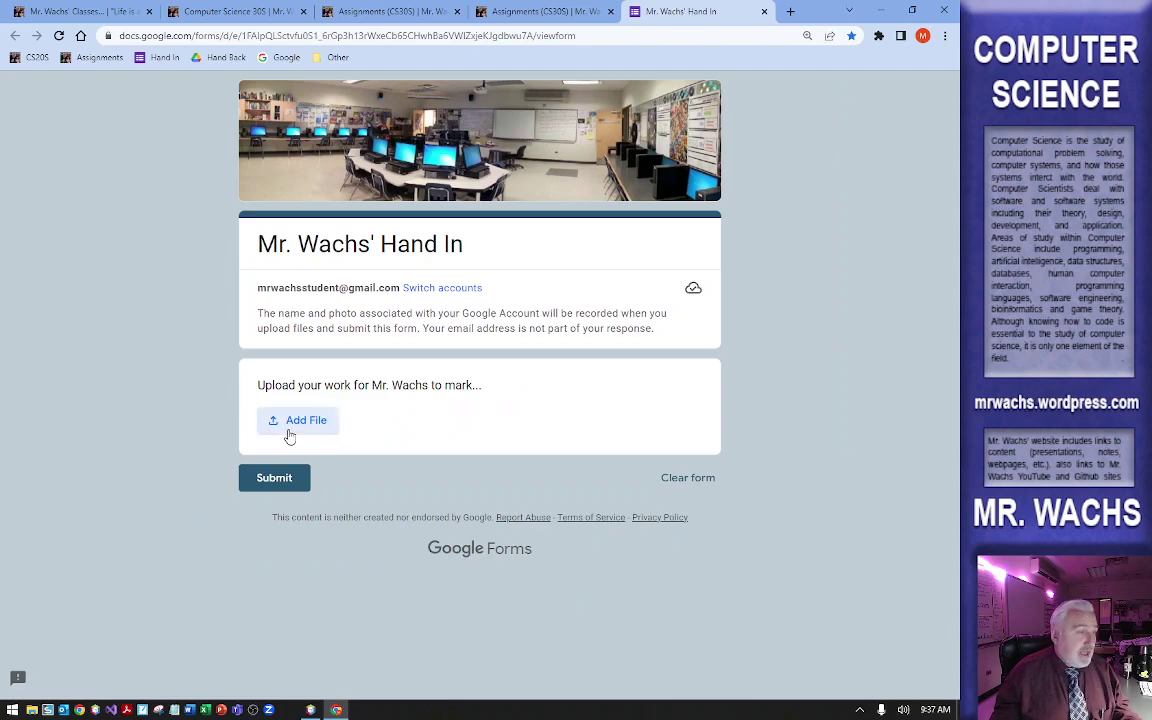
click(241, 419)
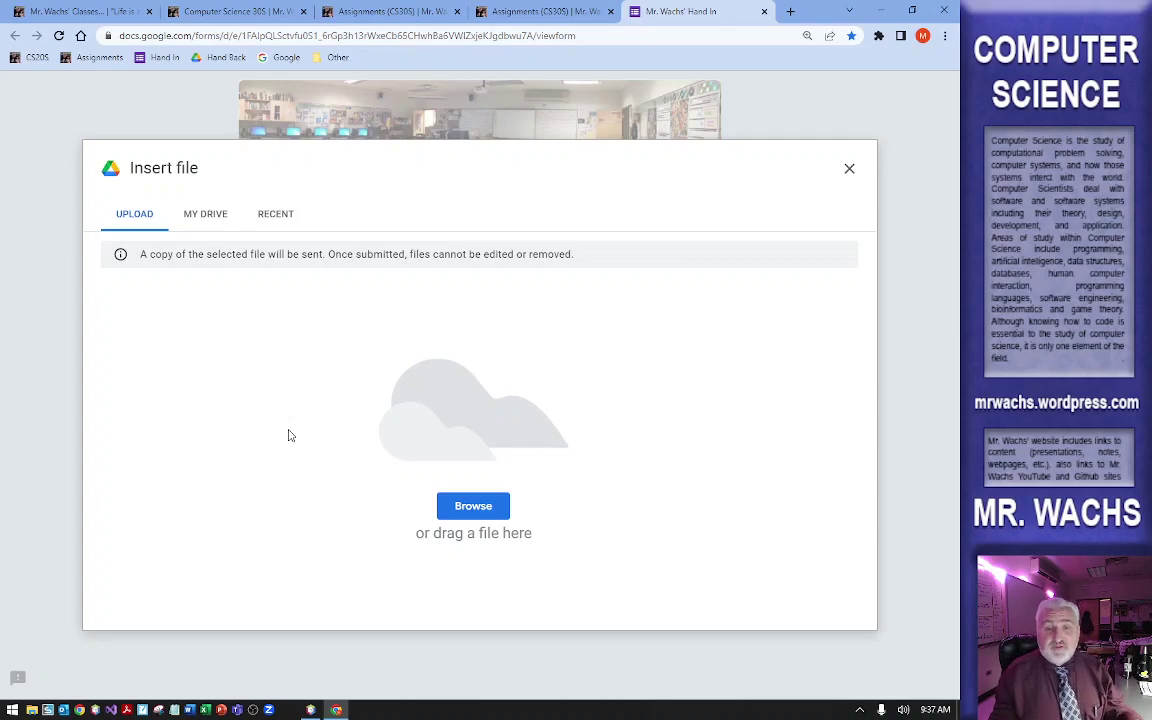
click(487, 507)
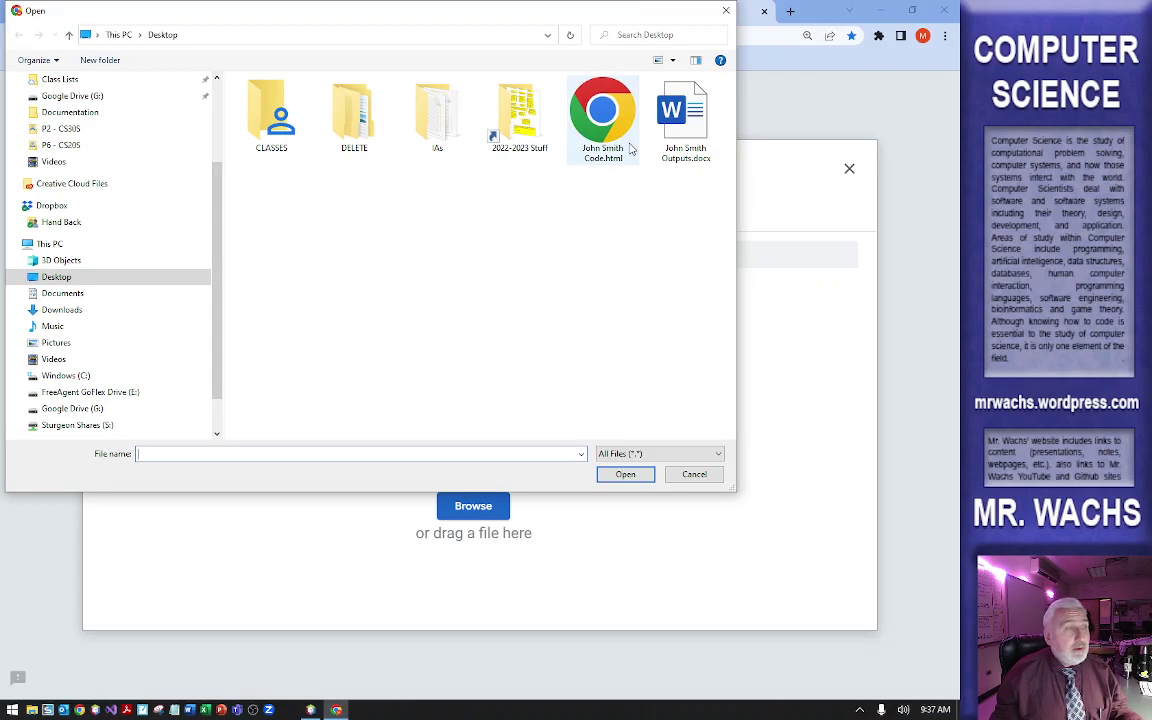
click(606, 108)
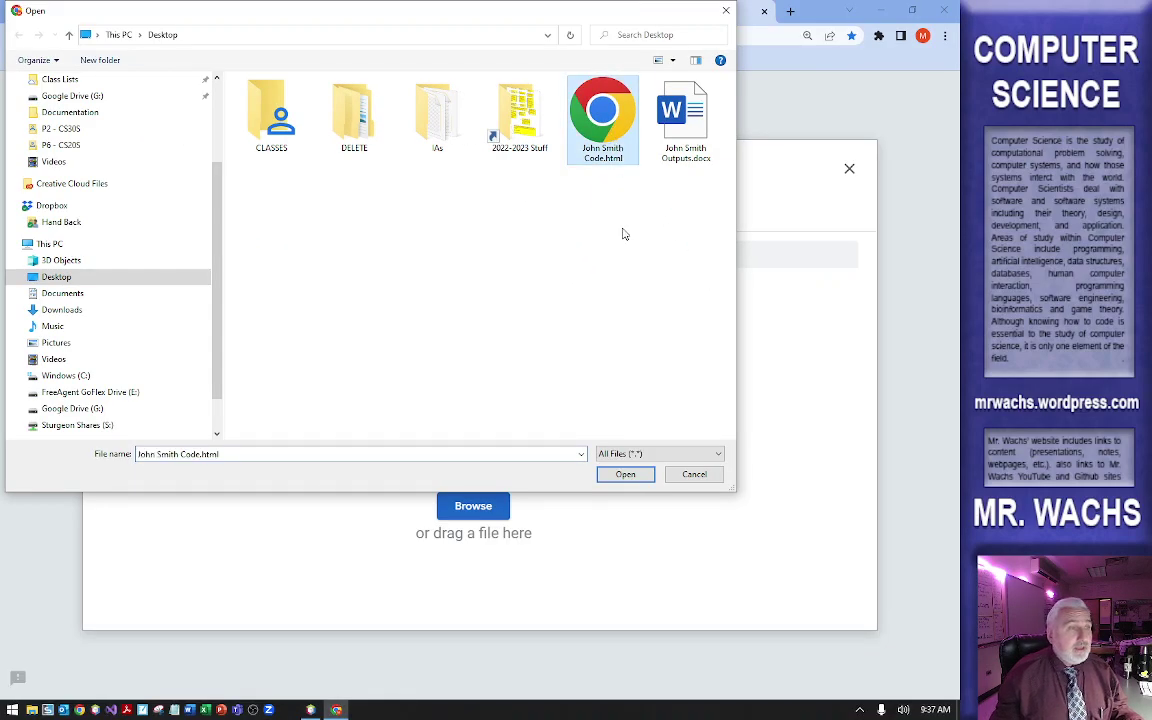
click(625, 475)
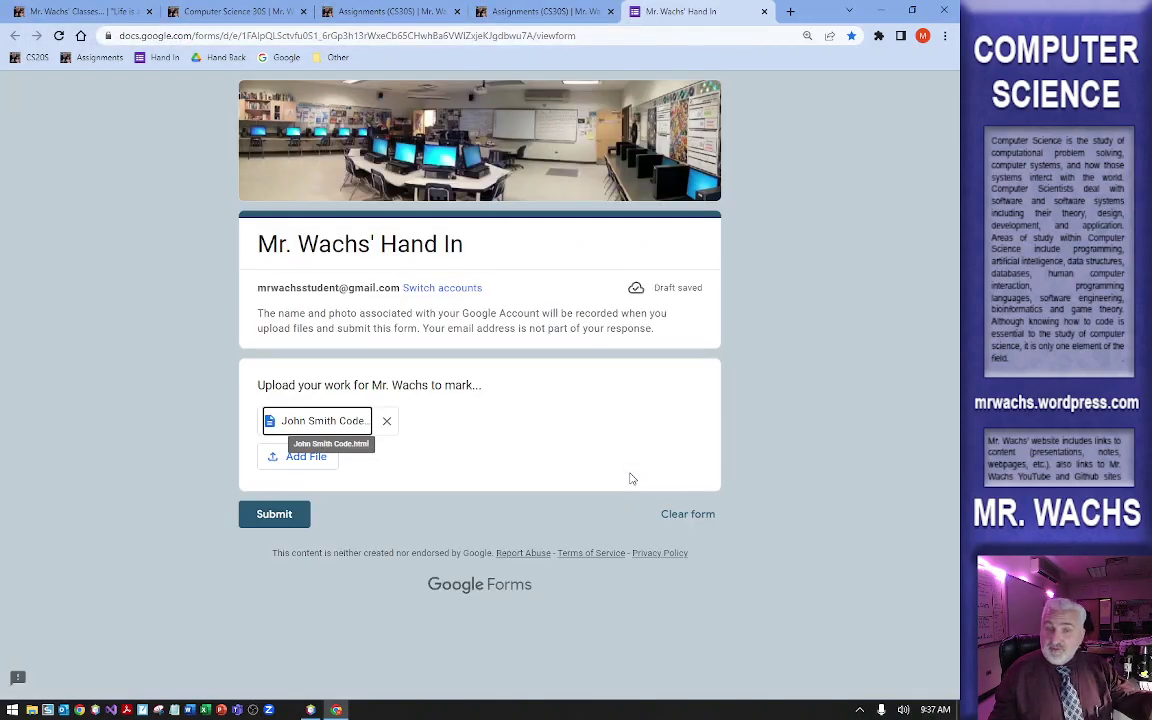
Step: Drag the Code.html and Outputs.docx desktop files into the form's upload area, then maximize Chrome
click(314, 460)
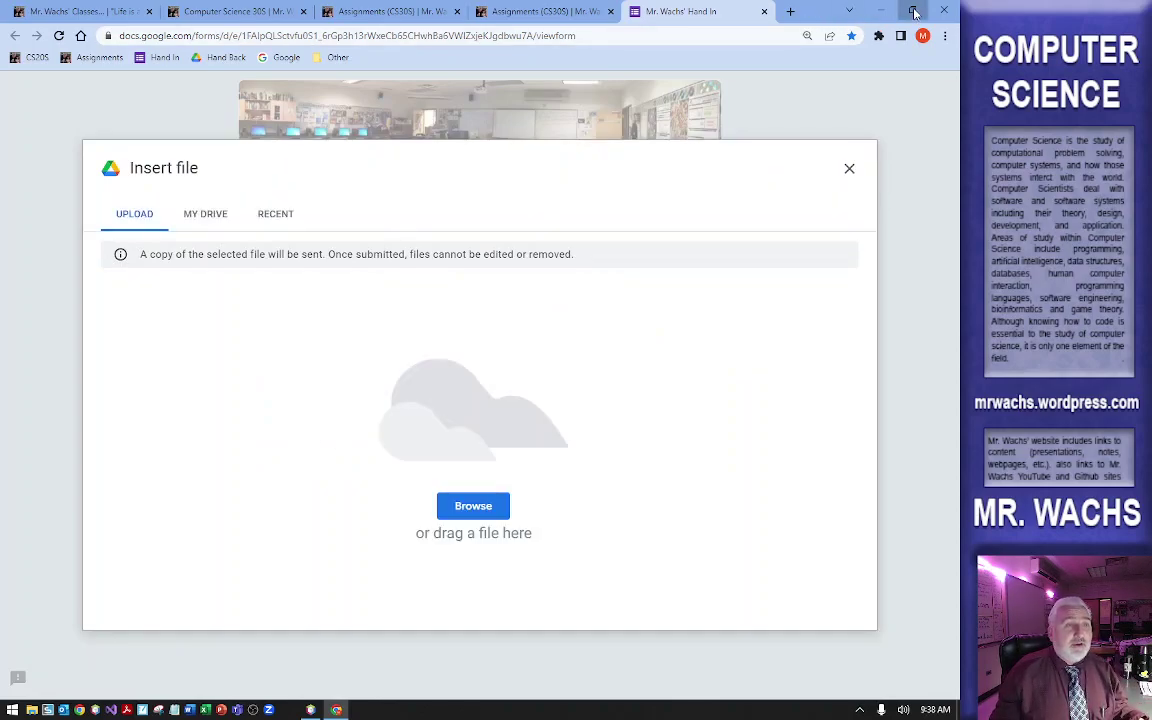
double_click(820, 12)
drag(760, 32, 958, 32)
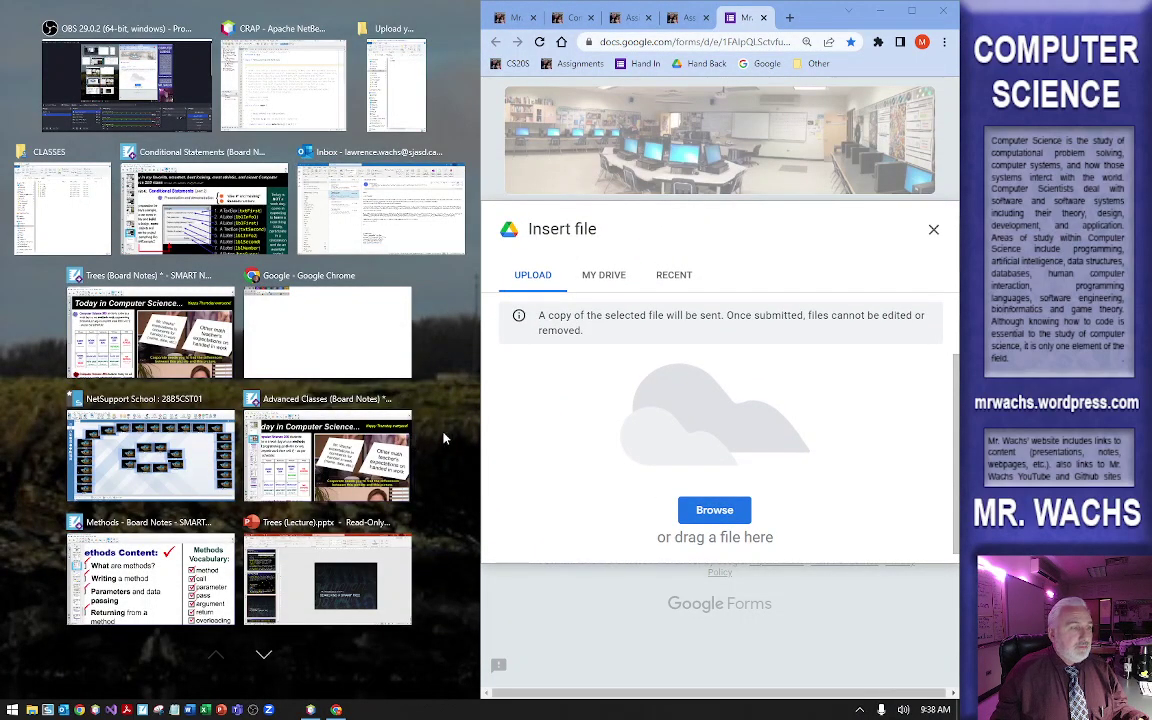
click(399, 388)
drag(188, 242, 4, 8)
drag(45, 62, 618, 396)
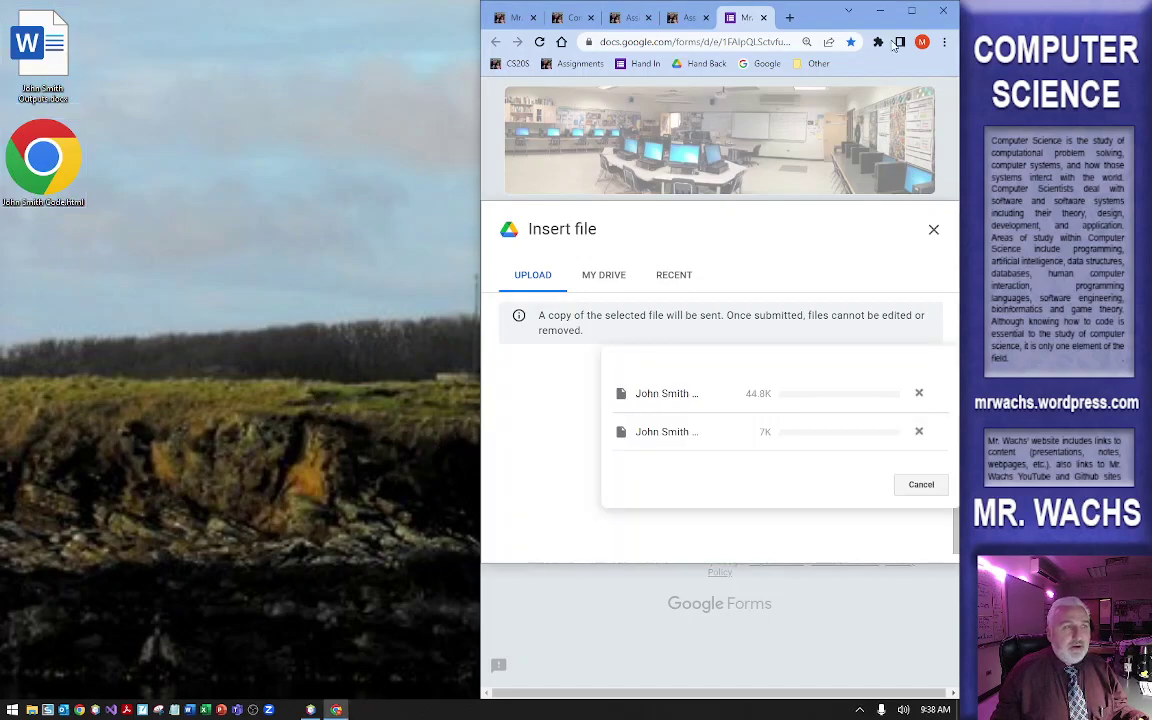
click(911, 10)
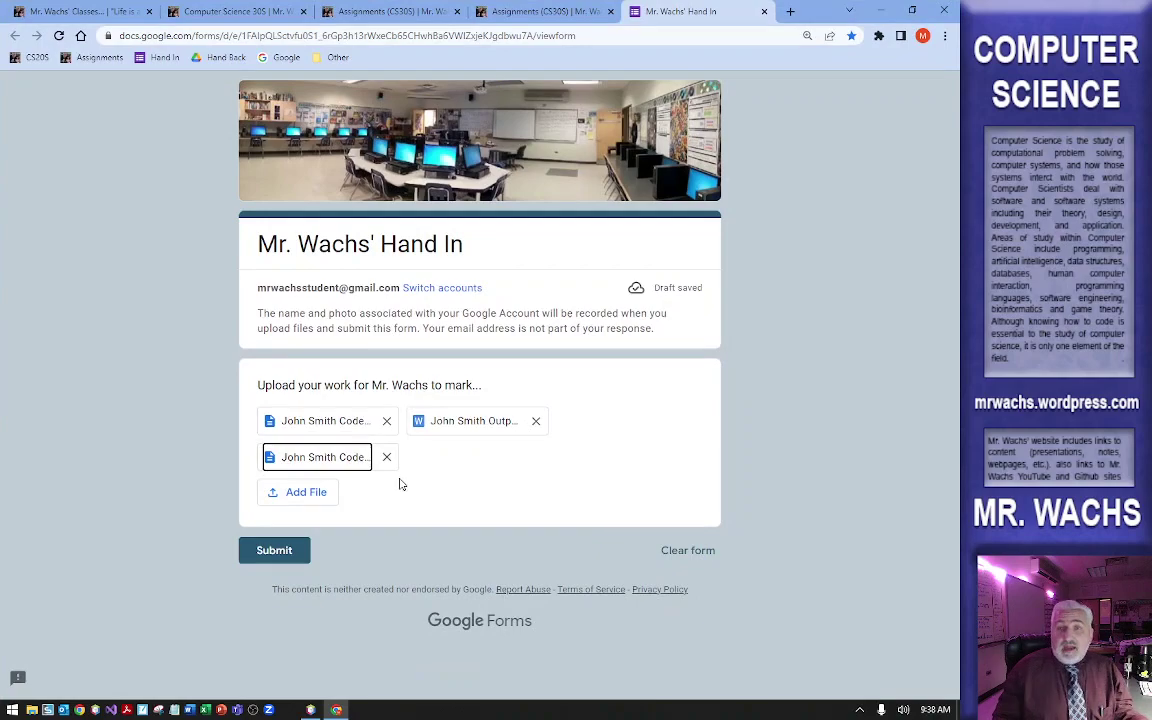
Step: Remove the duplicate Code.html attachment and submit the form with Outputs.docx and Code.html
click(387, 422)
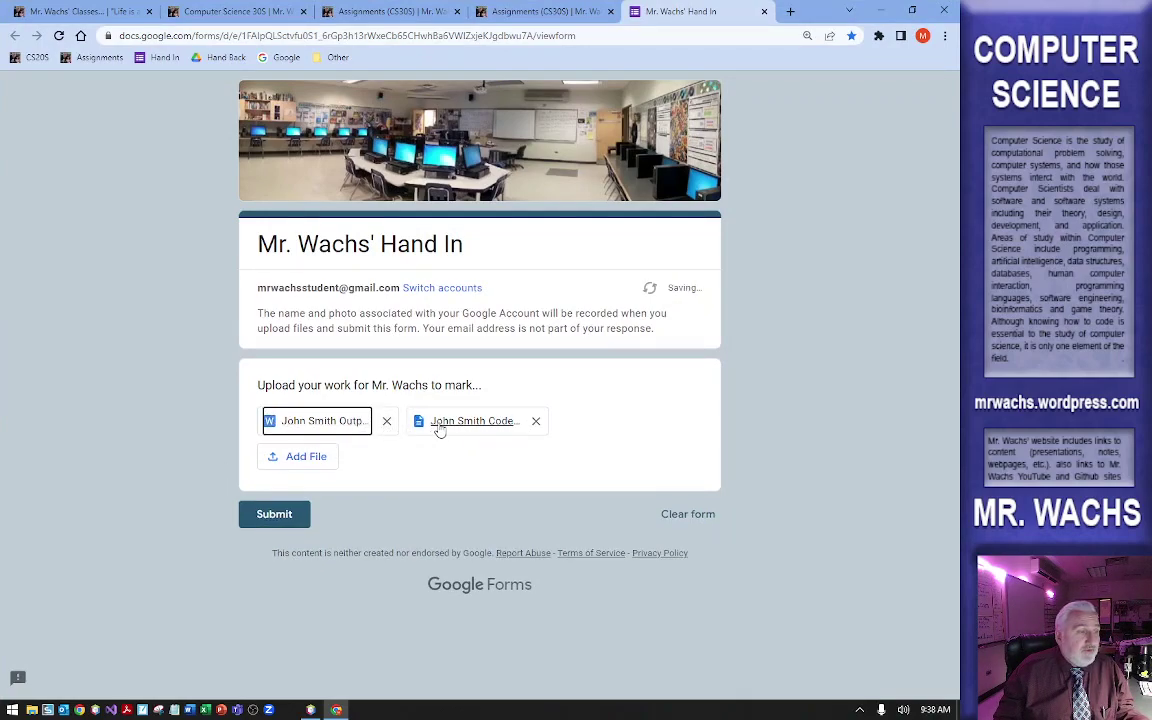
click(275, 516)
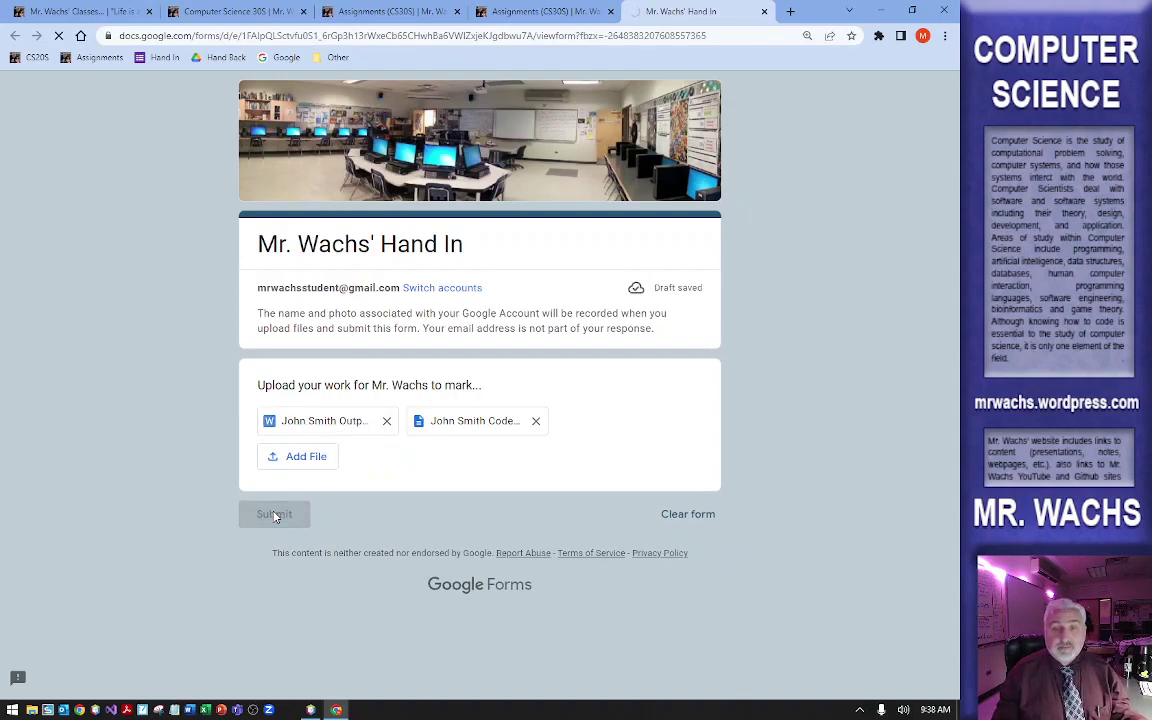